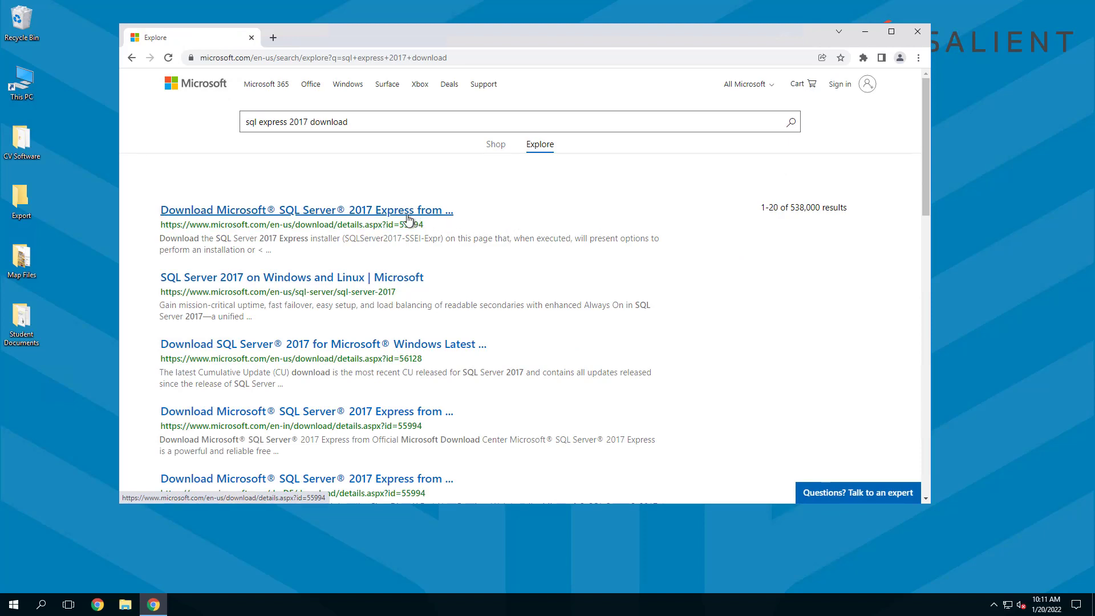
# - Open the SQL Server 2017 Express download page and download the English installer
pyautogui.click(247, 212)
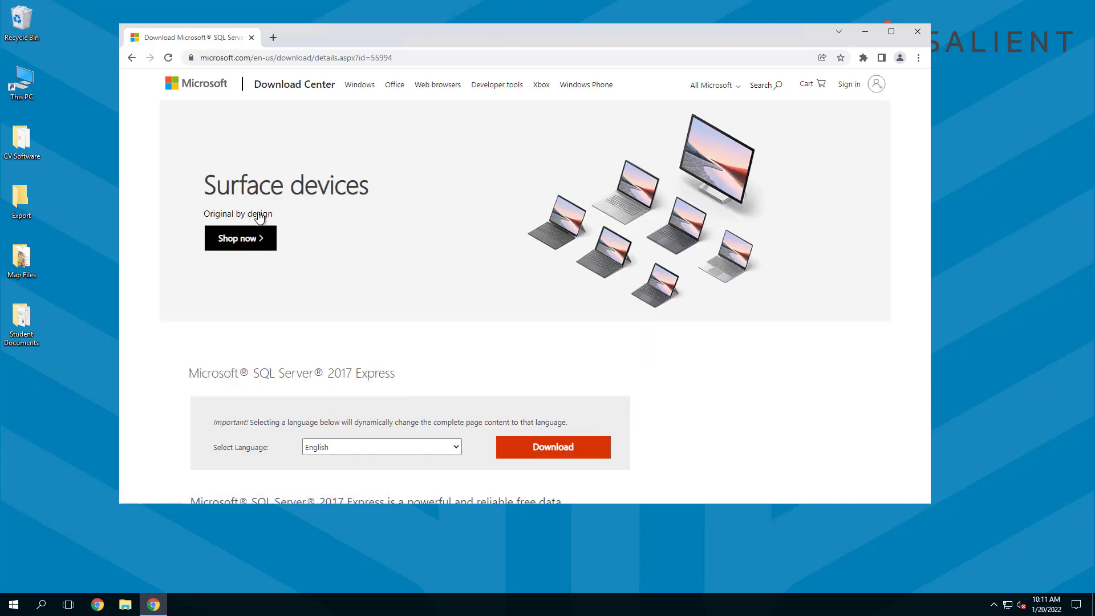
pyautogui.scroll(-1, 393, 256)
pyautogui.scroll(-1, 395, 258)
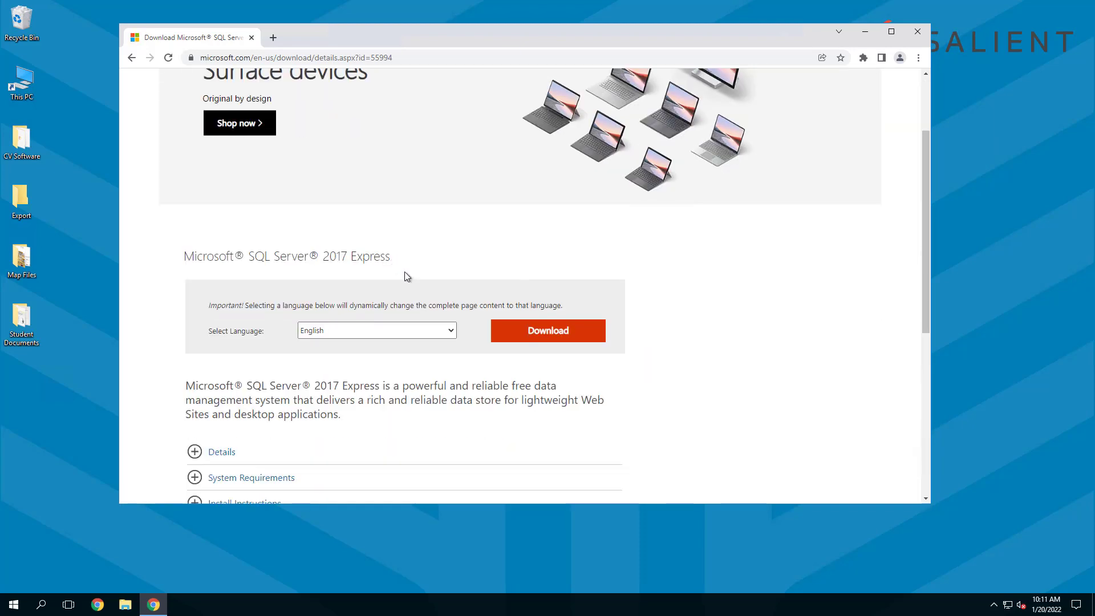
pyautogui.click(453, 332)
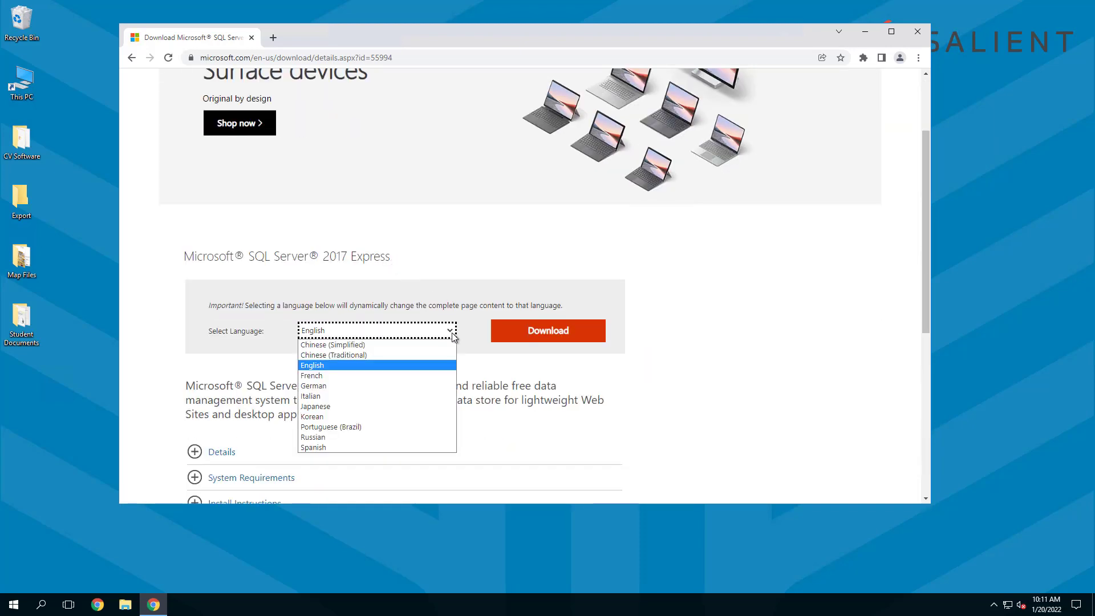
pyautogui.click(333, 369)
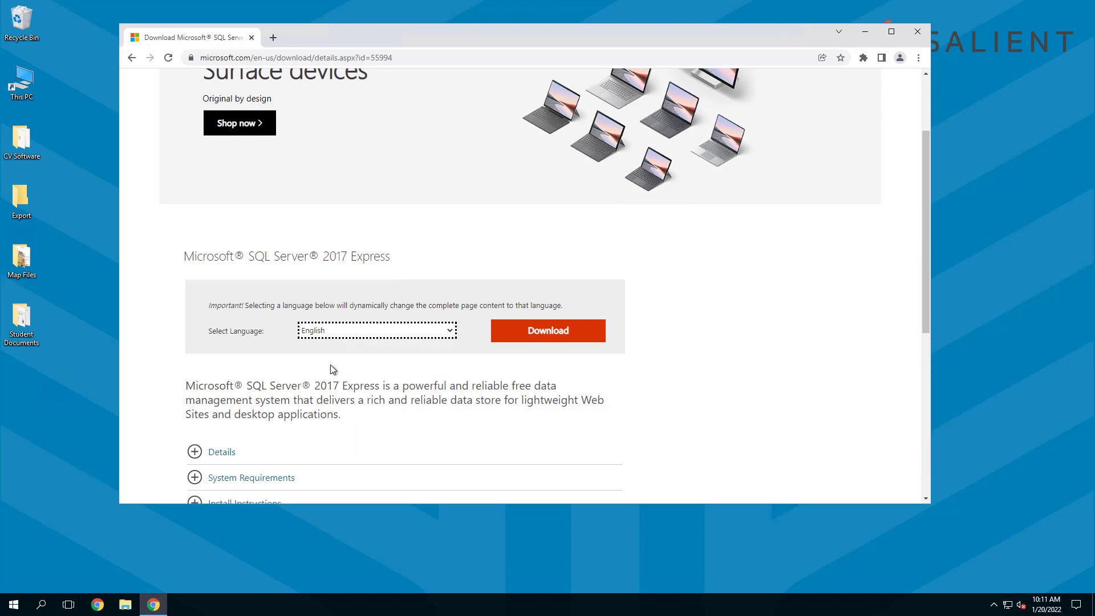
pyautogui.click(564, 337)
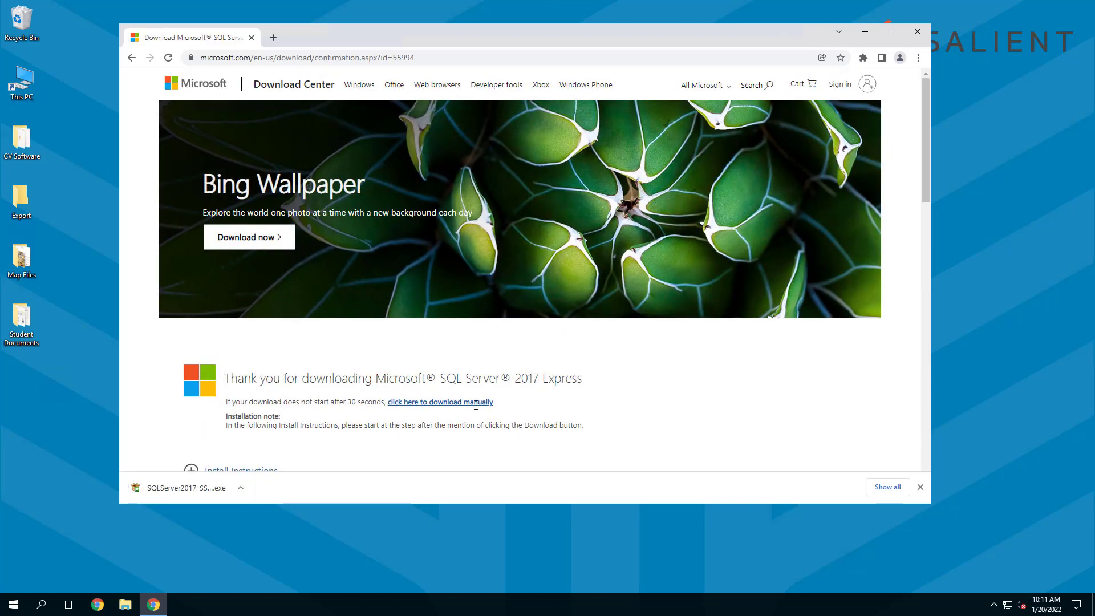
# - Show SQLServer2017-SSEI-Expr.exe in the Downloads folder and run it
pyautogui.click(242, 488)
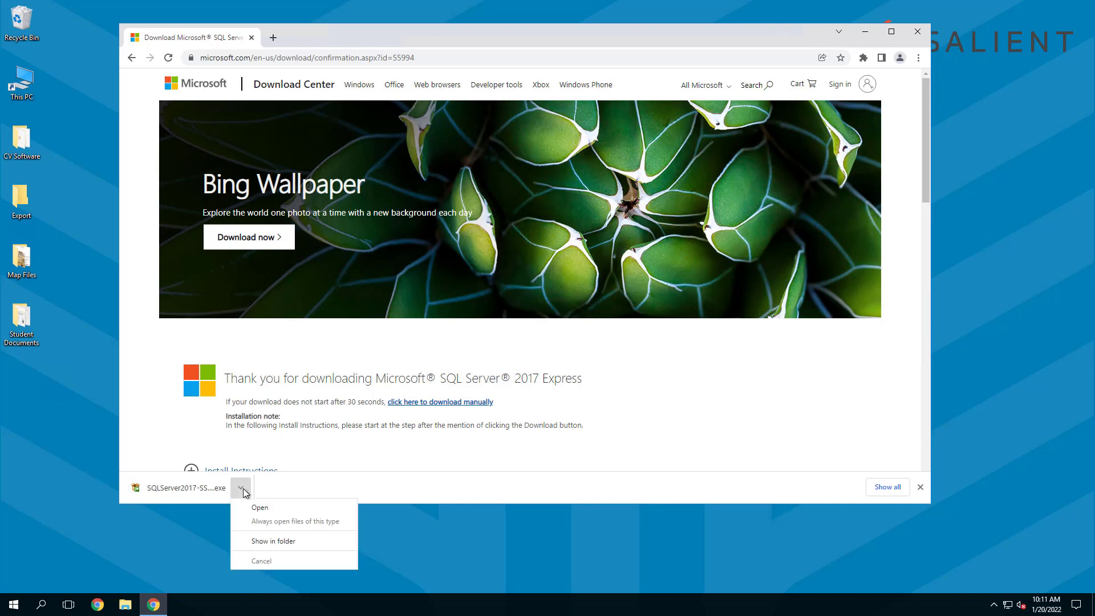
pyautogui.click(278, 541)
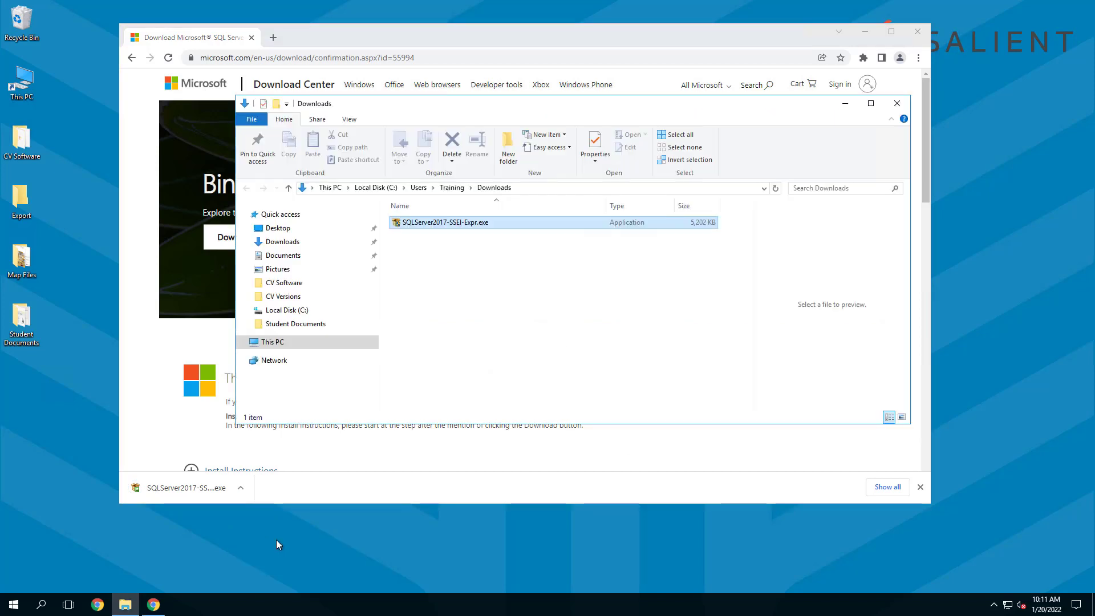
pyautogui.doubleClick(438, 223)
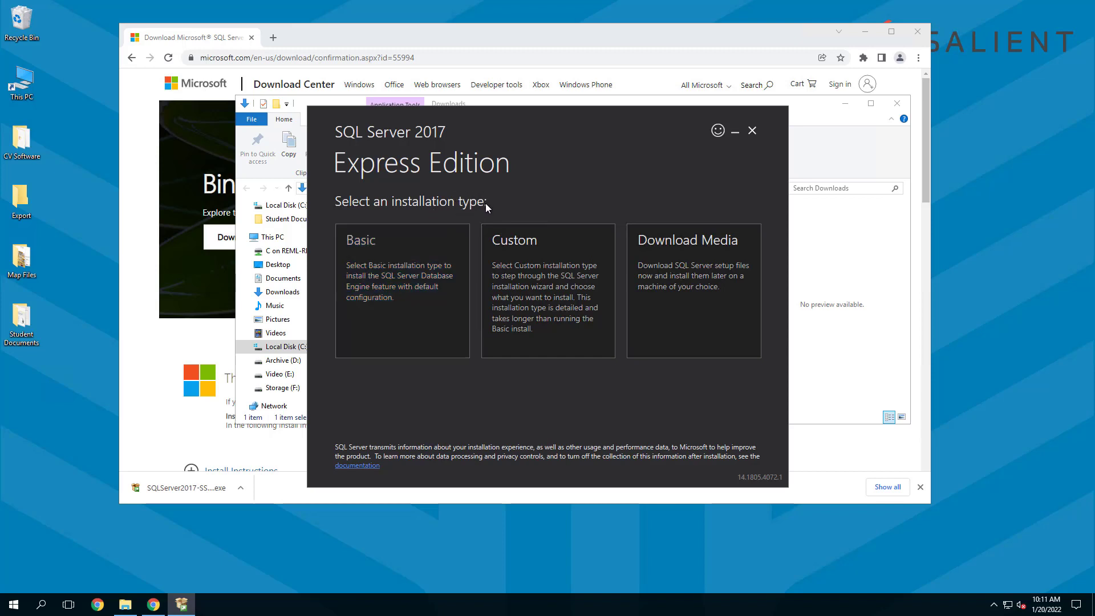
# - Download the 275 MB Express Core media and open its Downloads folder
pyautogui.click(686, 315)
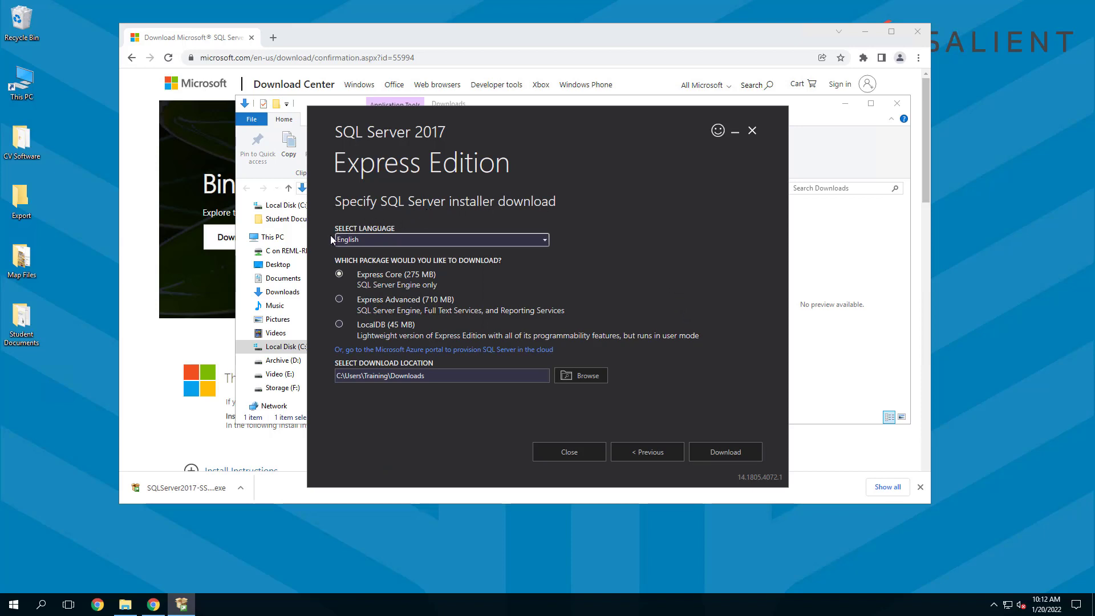
pyautogui.click(340, 276)
pyautogui.click(724, 453)
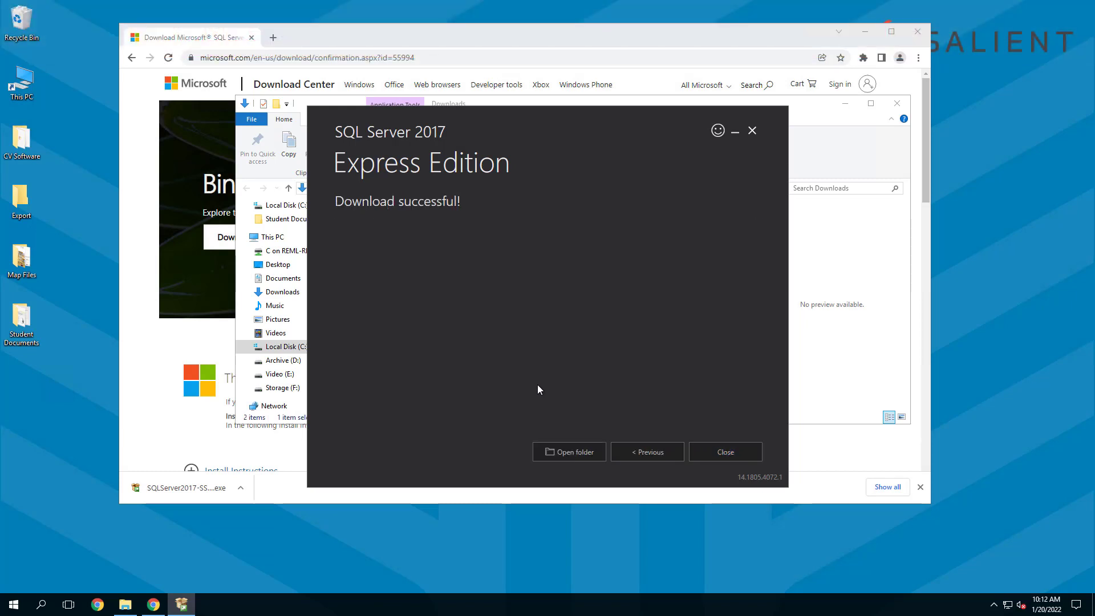
pyautogui.click(560, 449)
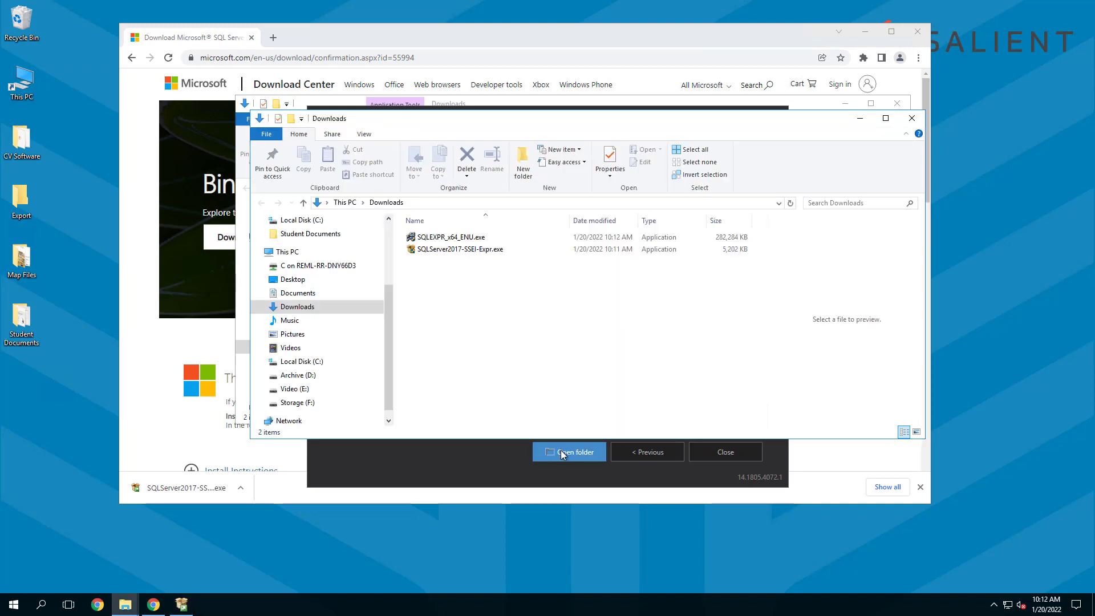
# - Run SQLEXPR_x64_ENU.exe and extract its setup files to C:\SQL Express
pyautogui.click(449, 240)
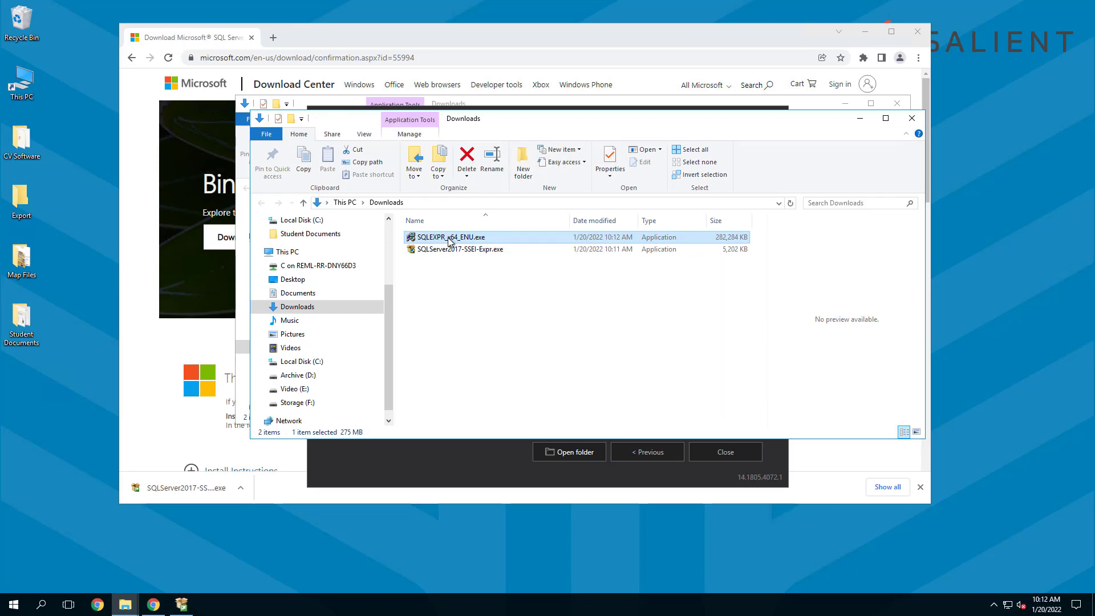
pyautogui.doubleClick(449, 239)
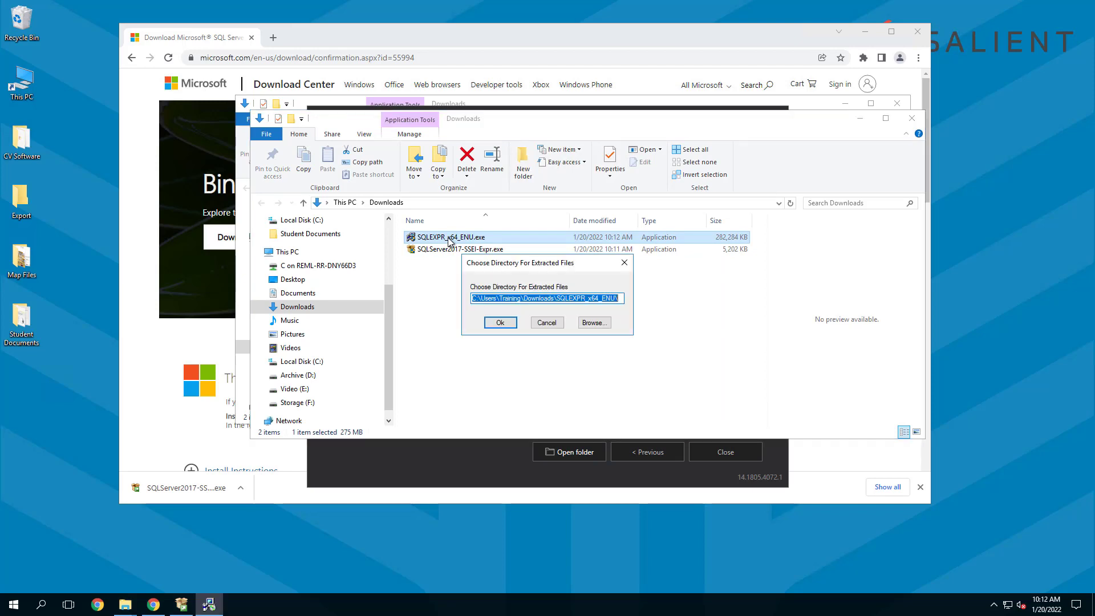
pyautogui.click(593, 323)
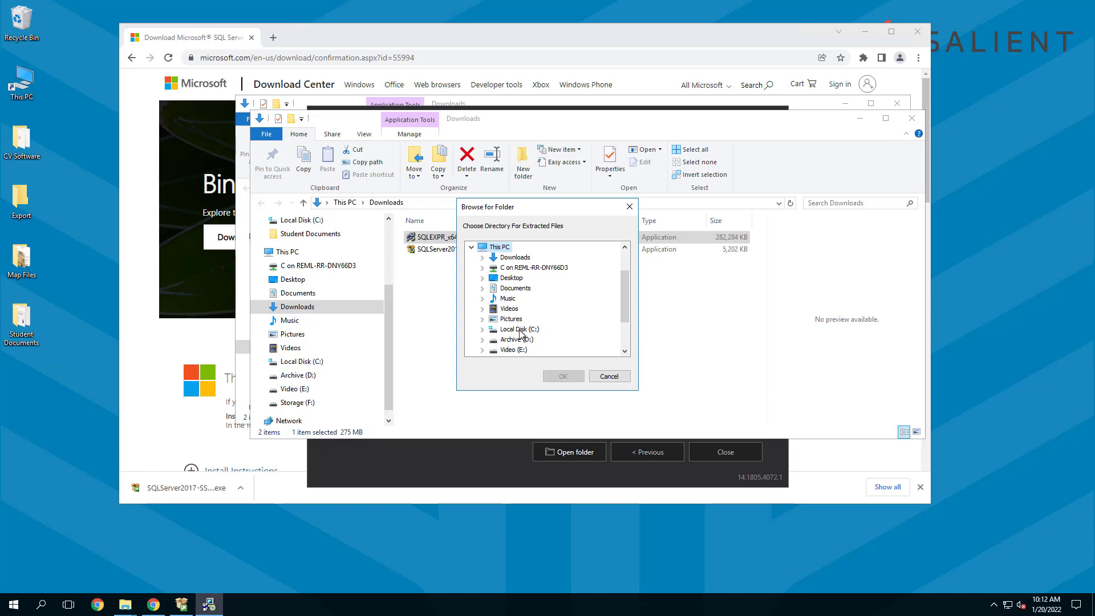
pyautogui.click(482, 329)
pyautogui.click(525, 331)
pyautogui.click(561, 375)
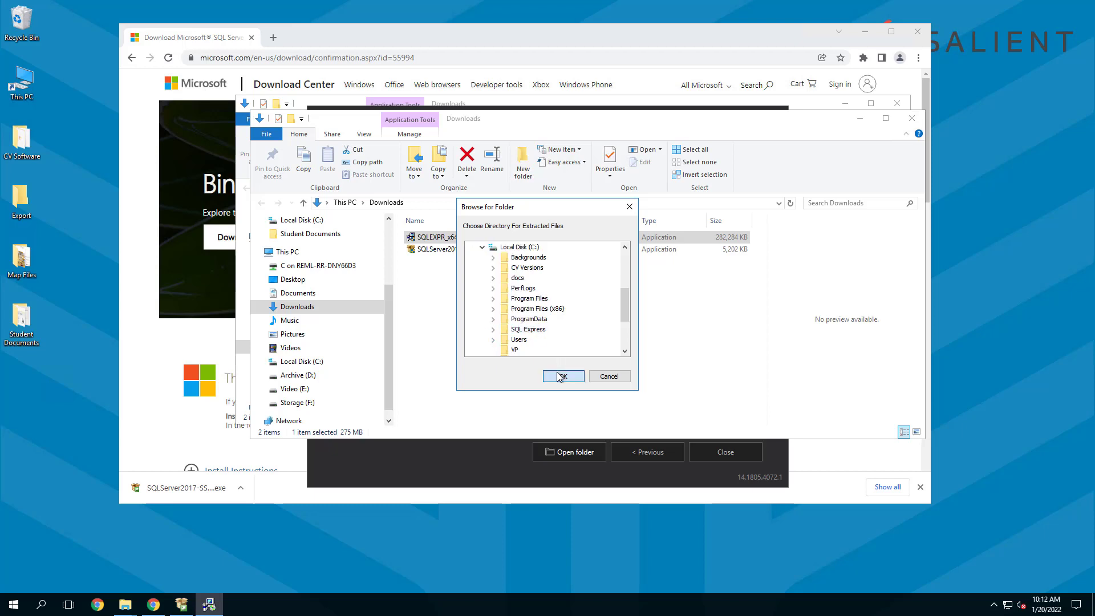
pyautogui.click(500, 323)
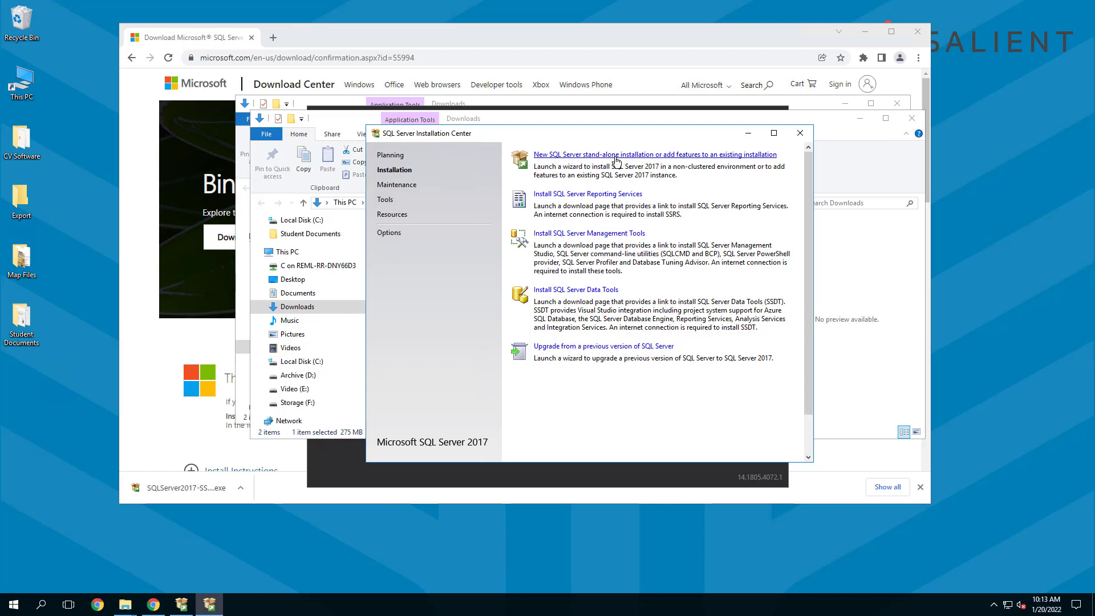
# - Start a new stand-alone installation and review details of the nine passed Global Rules
pyautogui.click(648, 155)
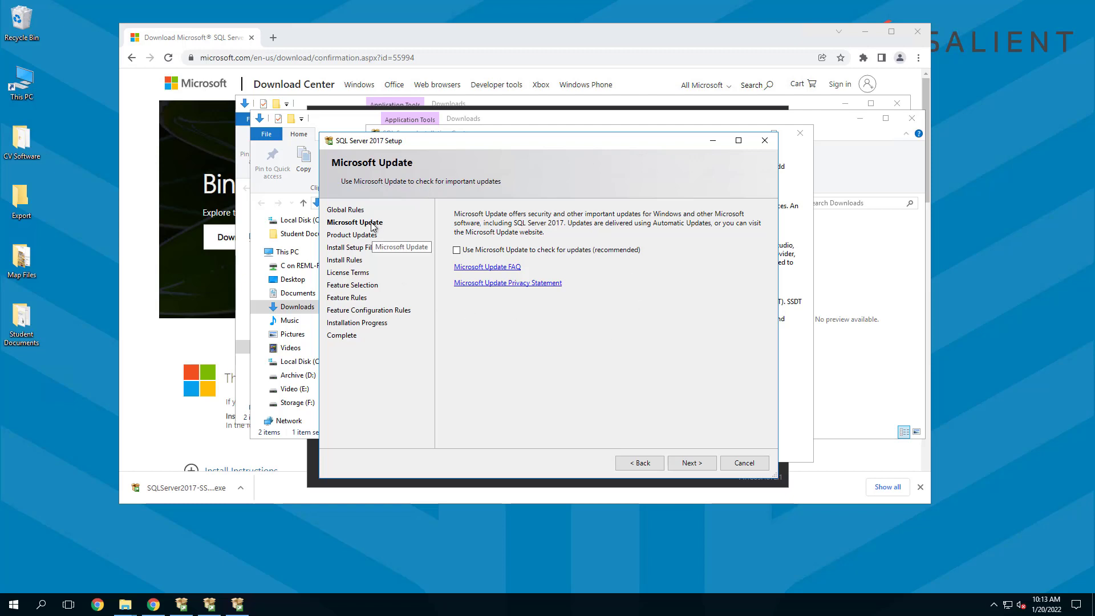
pyautogui.click(637, 464)
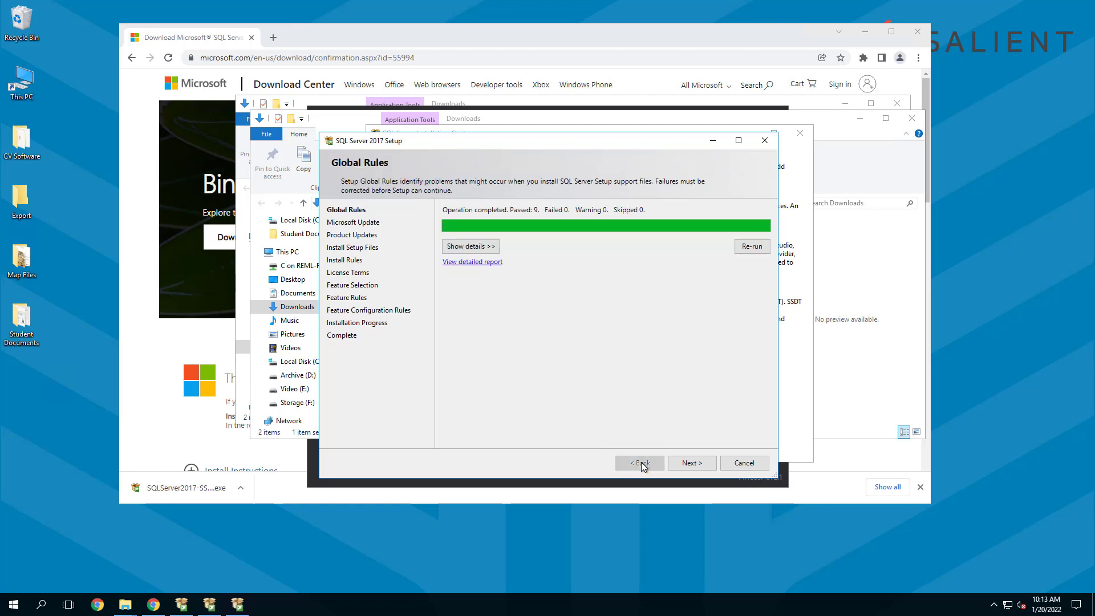
pyautogui.click(490, 247)
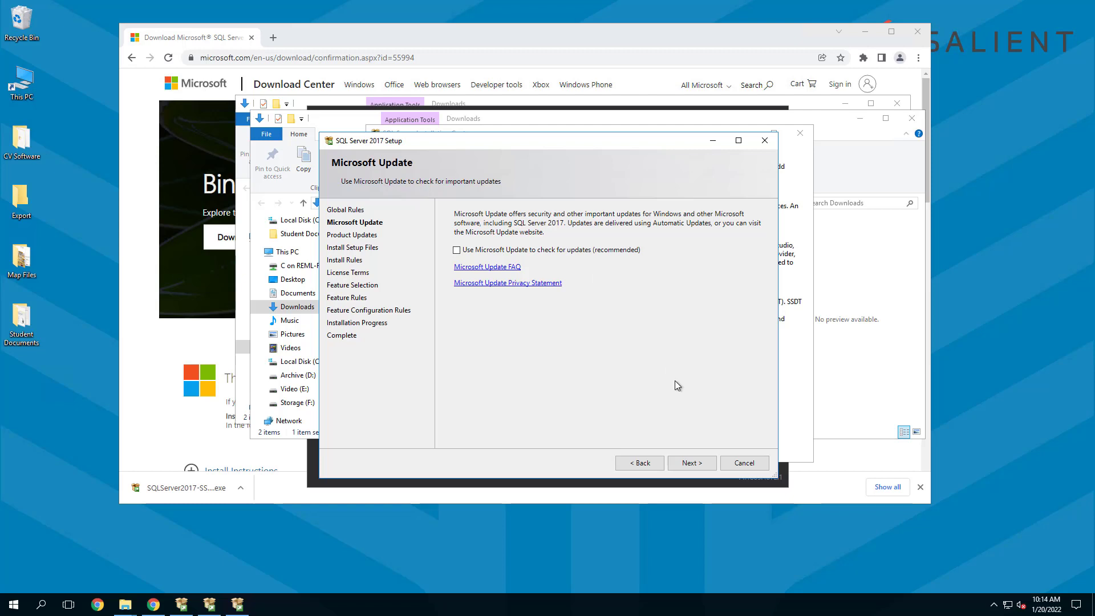
# - Skip Microsoft Update, review the Windows Firewall warning, and accept the license terms
pyautogui.click(692, 463)
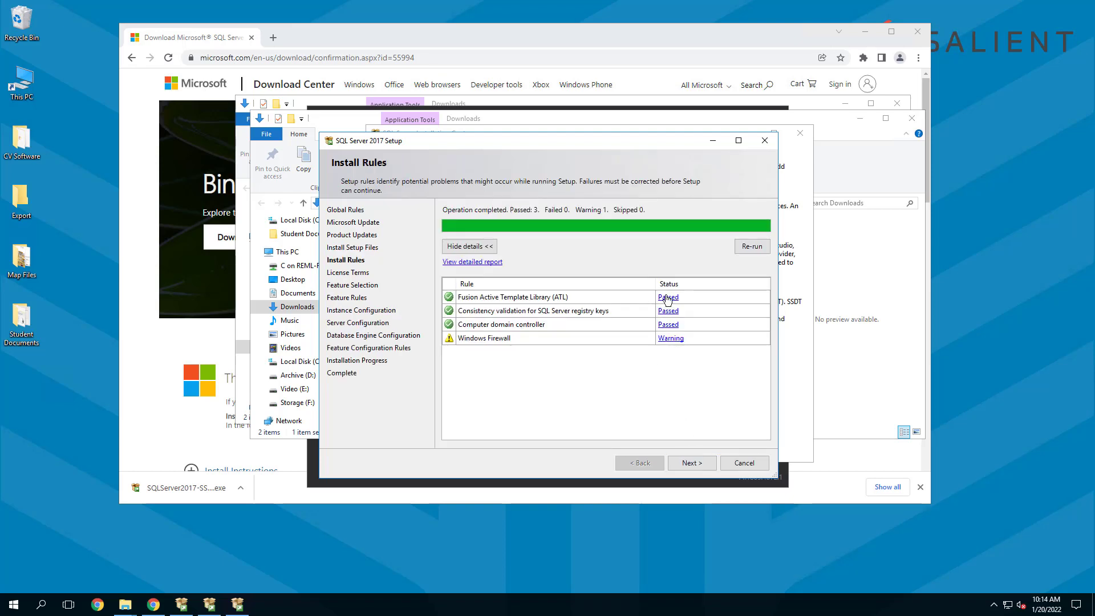
pyautogui.click(677, 342)
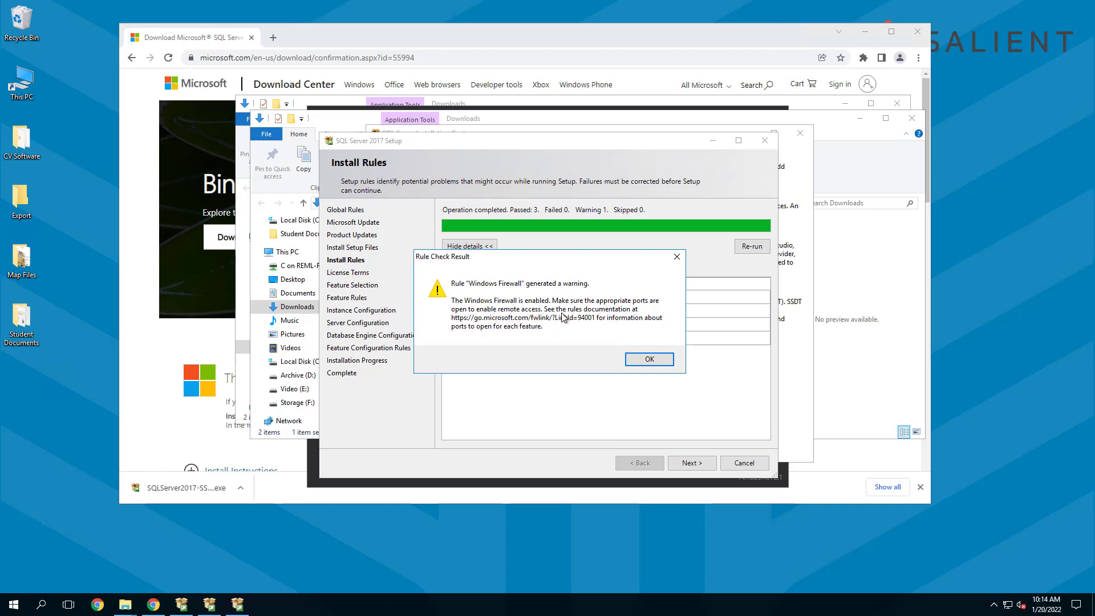
pyautogui.click(647, 360)
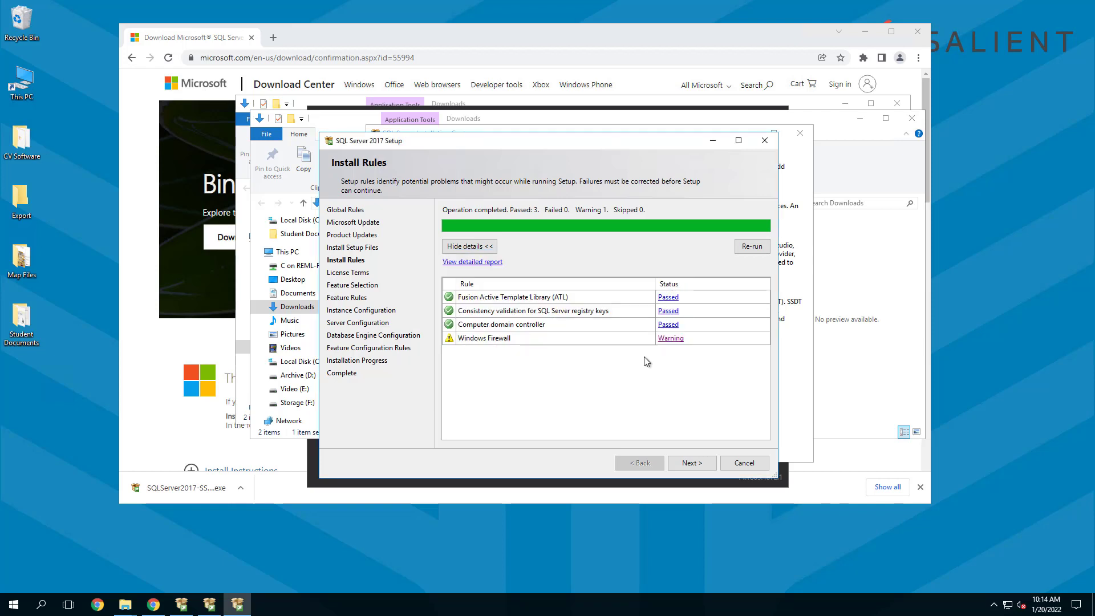
pyautogui.click(692, 463)
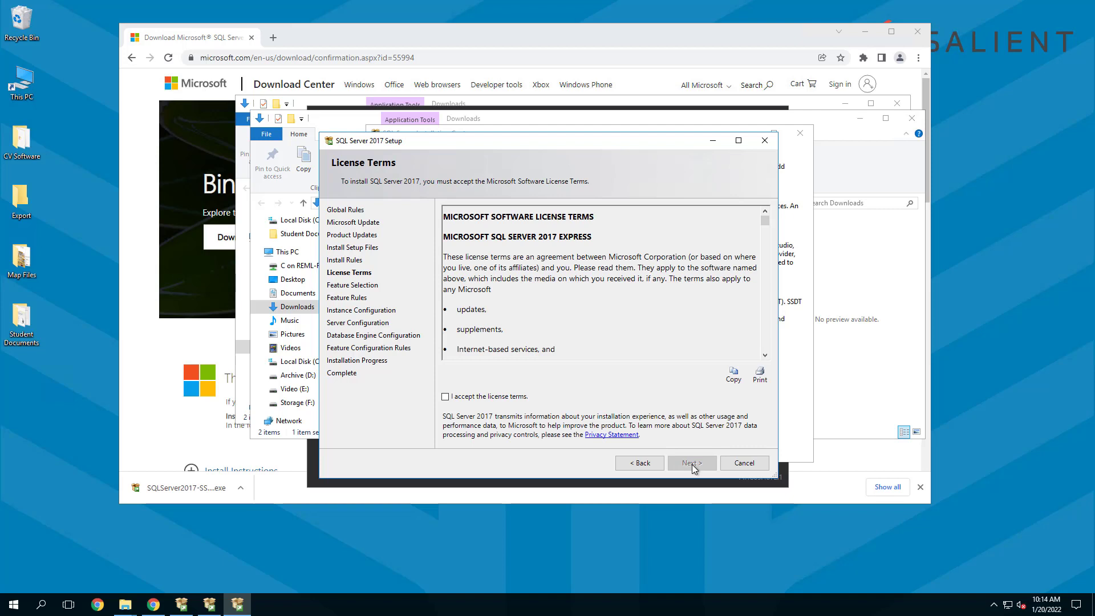
pyautogui.click(446, 398)
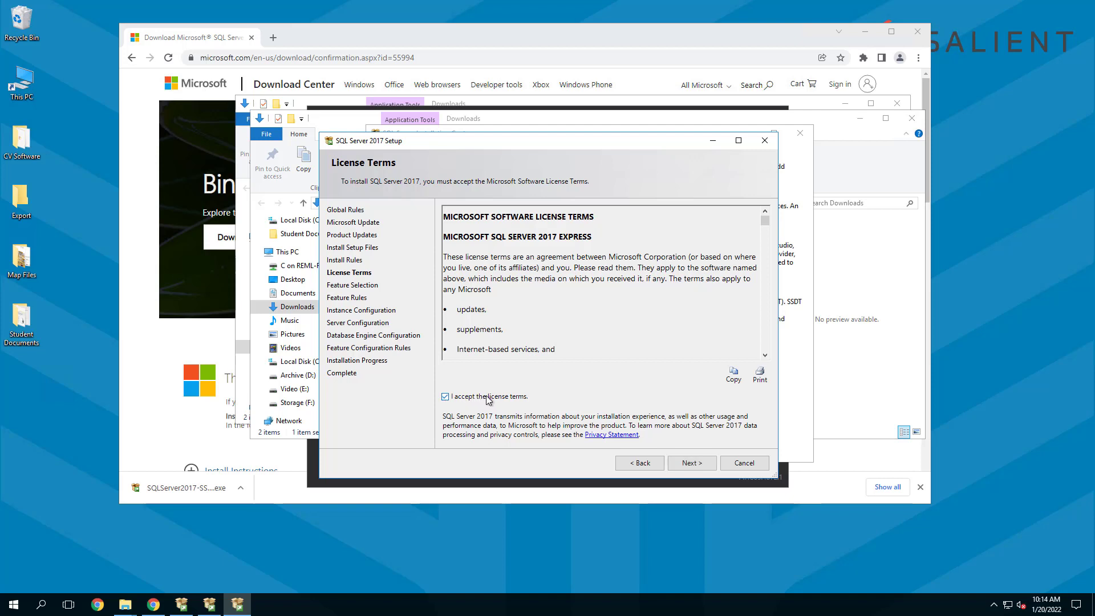
# - Keep the default Express features and advance to Instance Configuration with instance SQLExpress
pyautogui.click(690, 464)
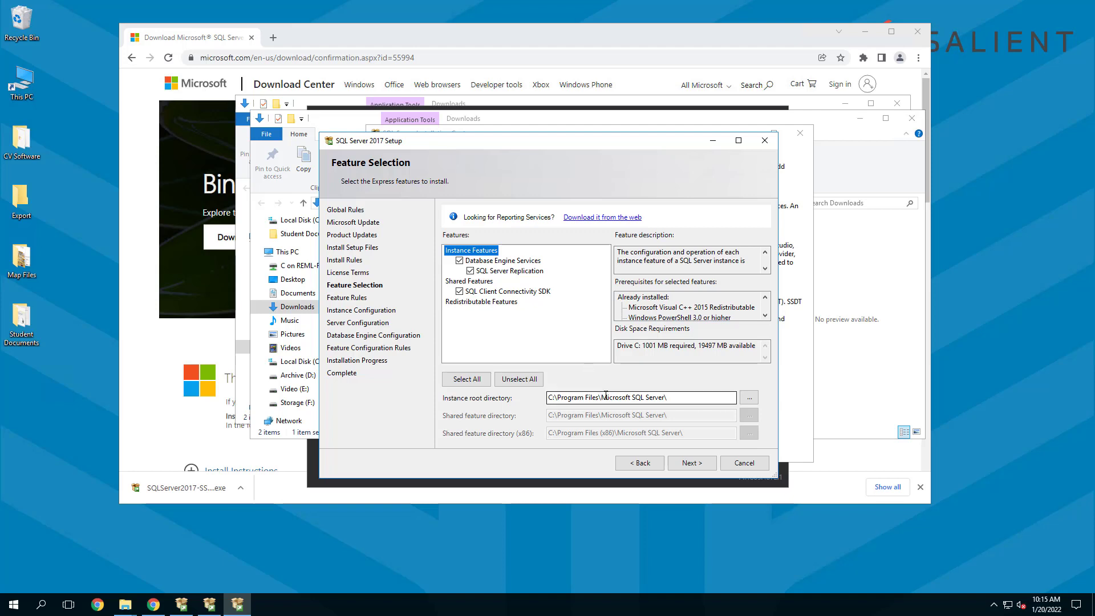
pyautogui.click(690, 463)
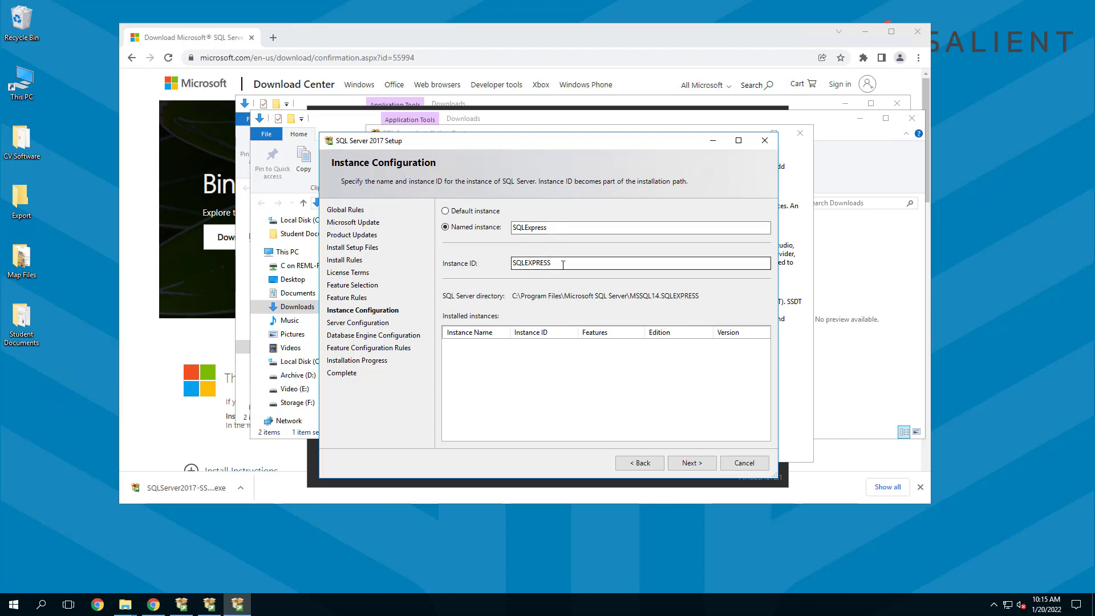
# - Keep the SQLExpress instance and set the SQL Server Browser startup type to Automatic
pyautogui.click(686, 463)
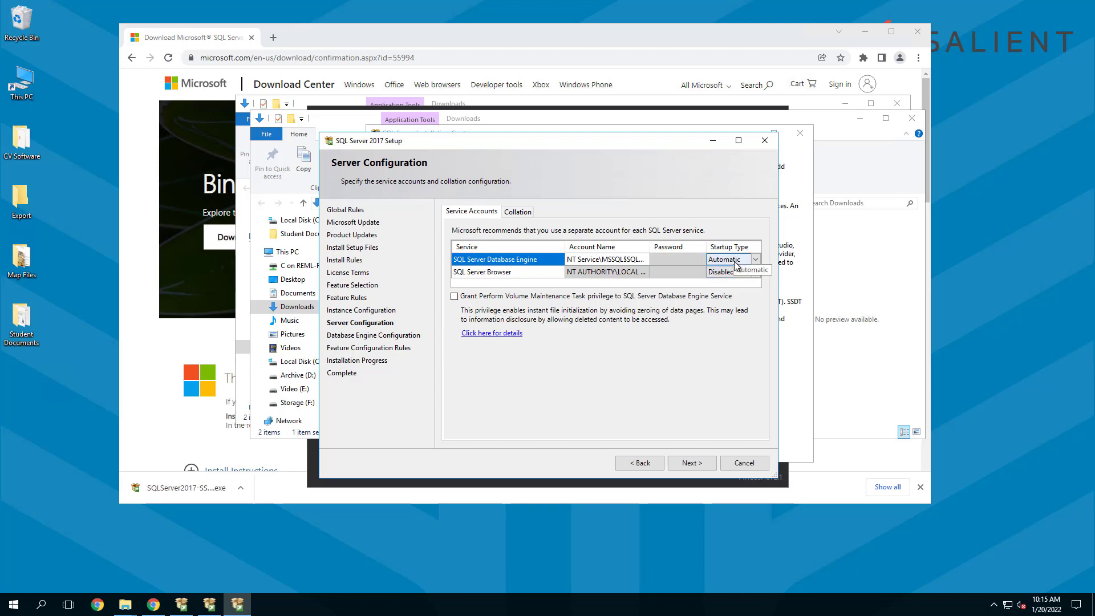
pyautogui.click(754, 274)
pyautogui.click(755, 274)
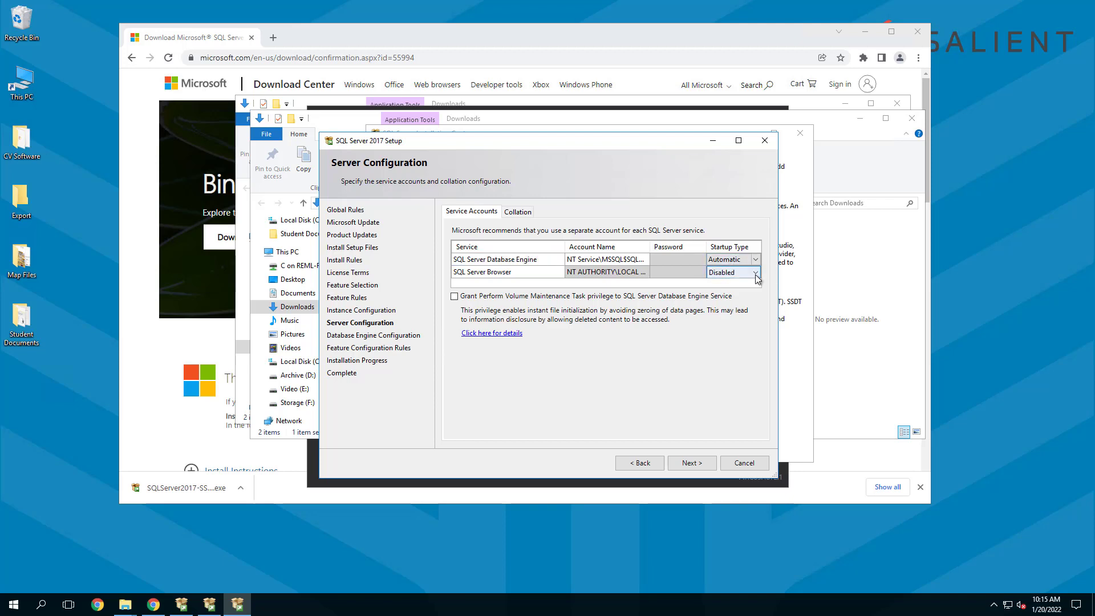
pyautogui.click(755, 273)
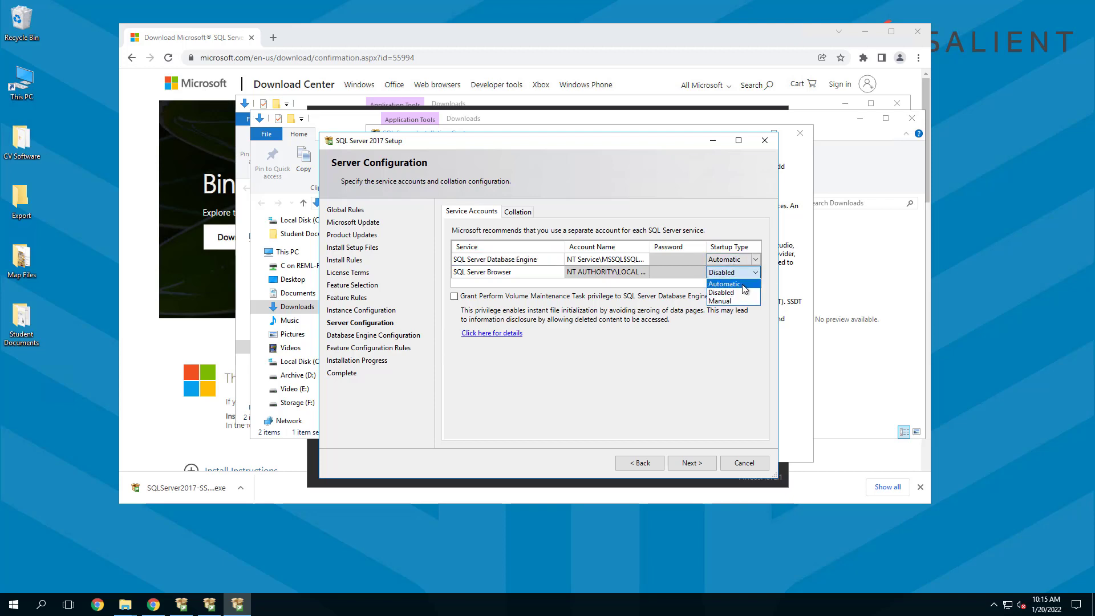
pyautogui.click(744, 285)
pyautogui.click(739, 276)
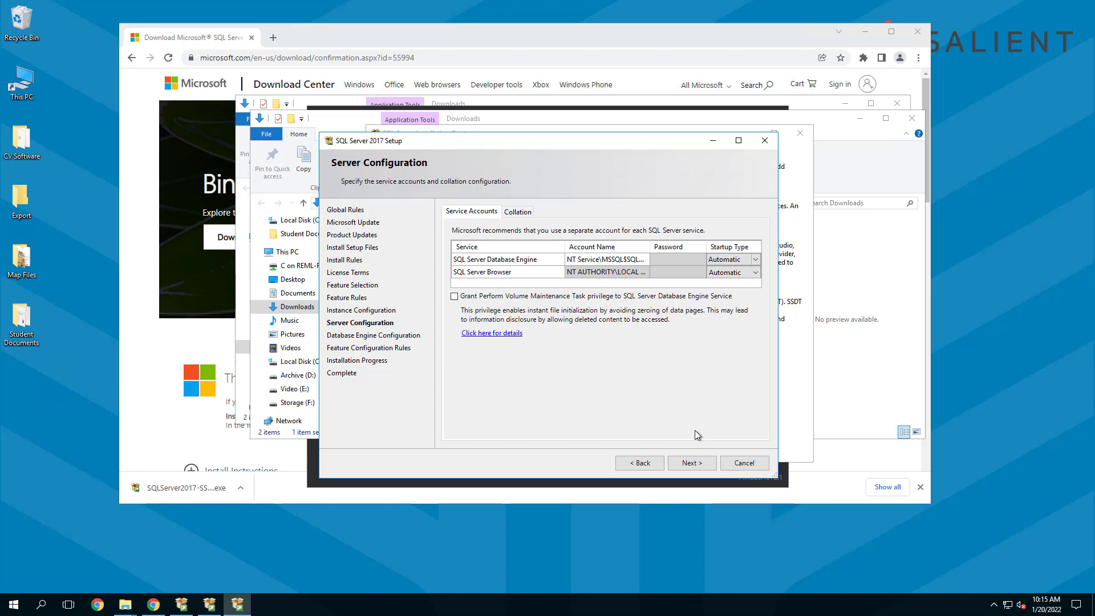
# - Choose Mixed Mode authentication, then enter and confirm the sa administrator password
pyautogui.click(693, 463)
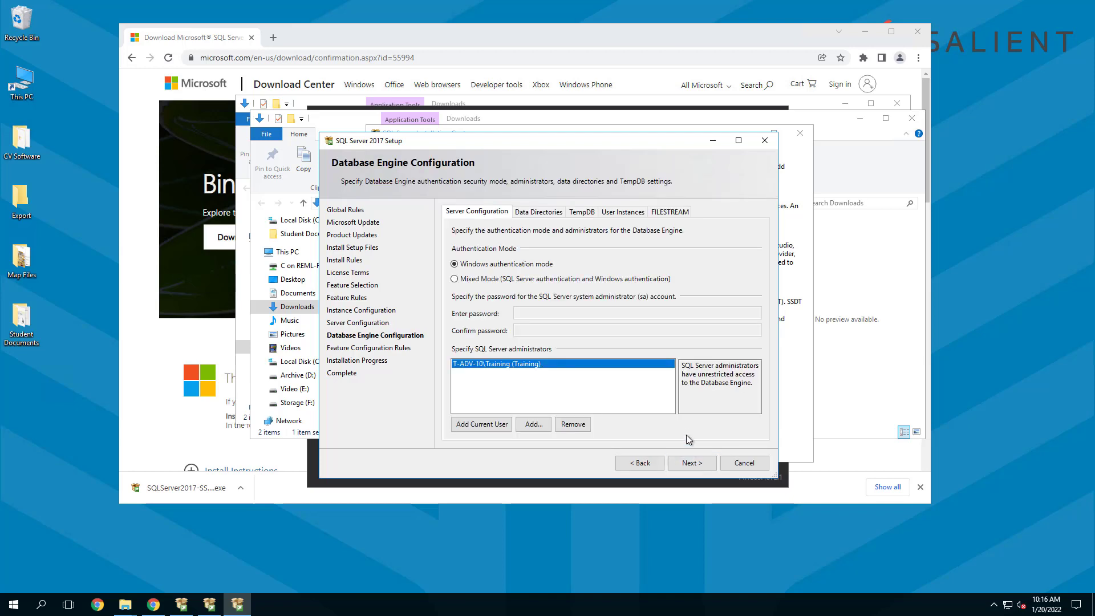
pyautogui.click(454, 278)
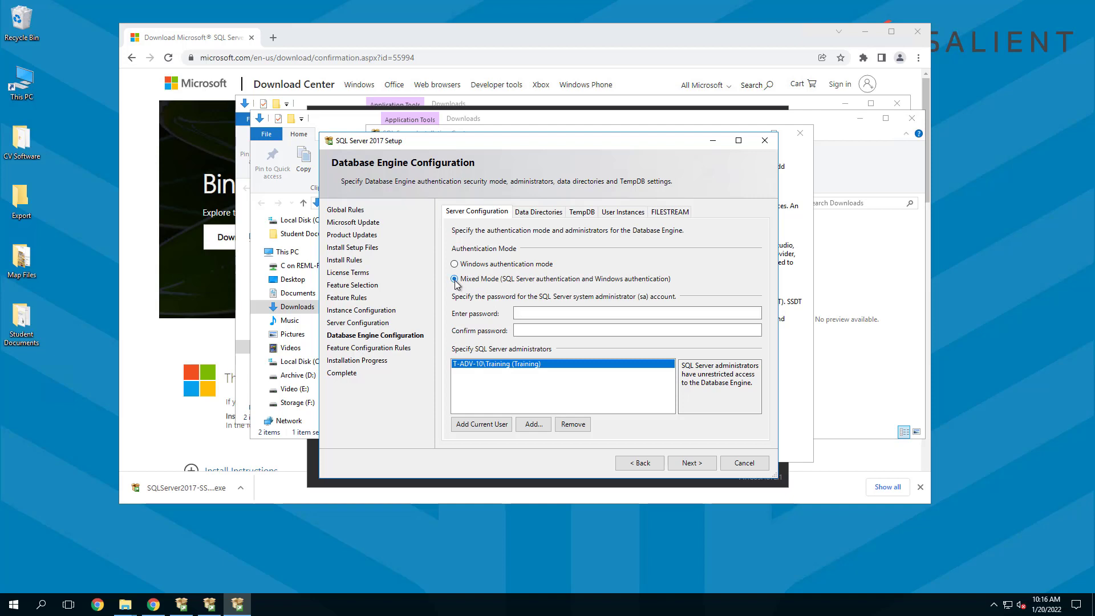
pyautogui.click(521, 311)
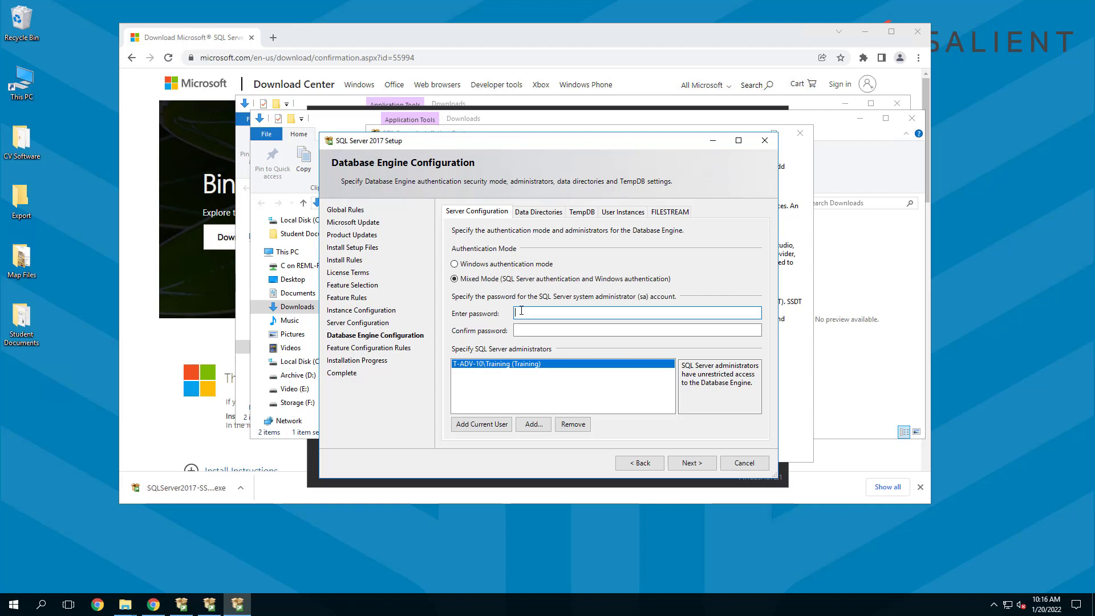
pyautogui.write('●●●●●●●●●●●')
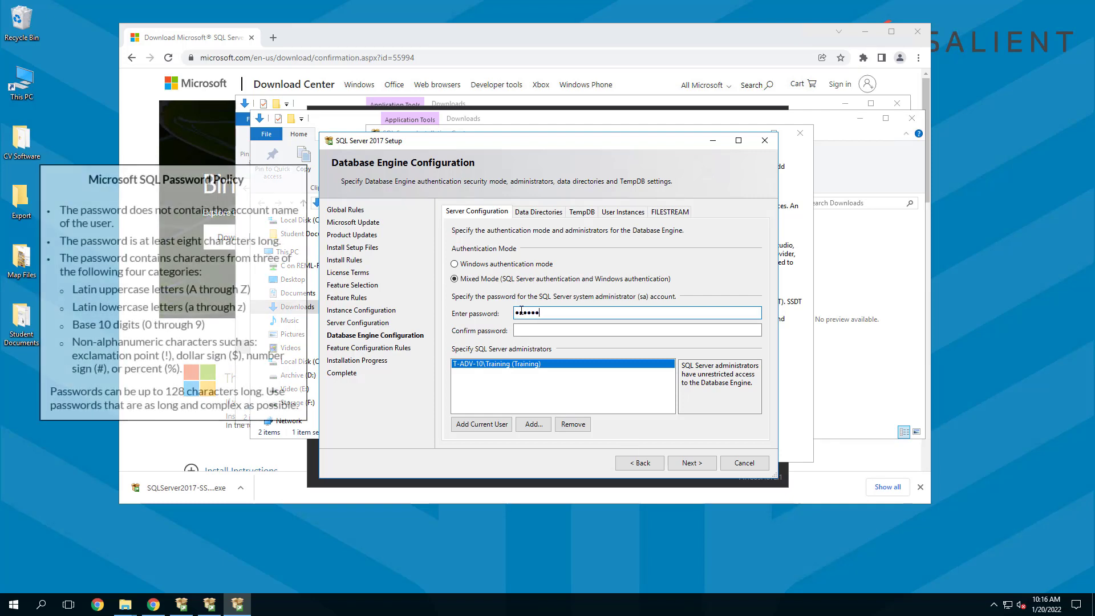
pyautogui.press('Tab')
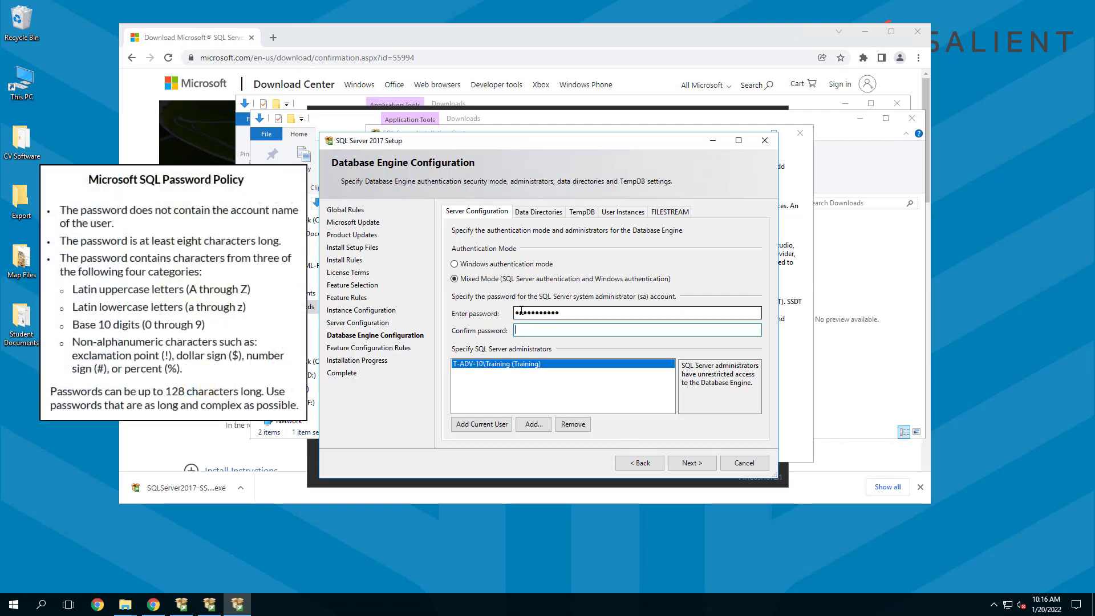
pyautogui.write('●●●●●●●●●')
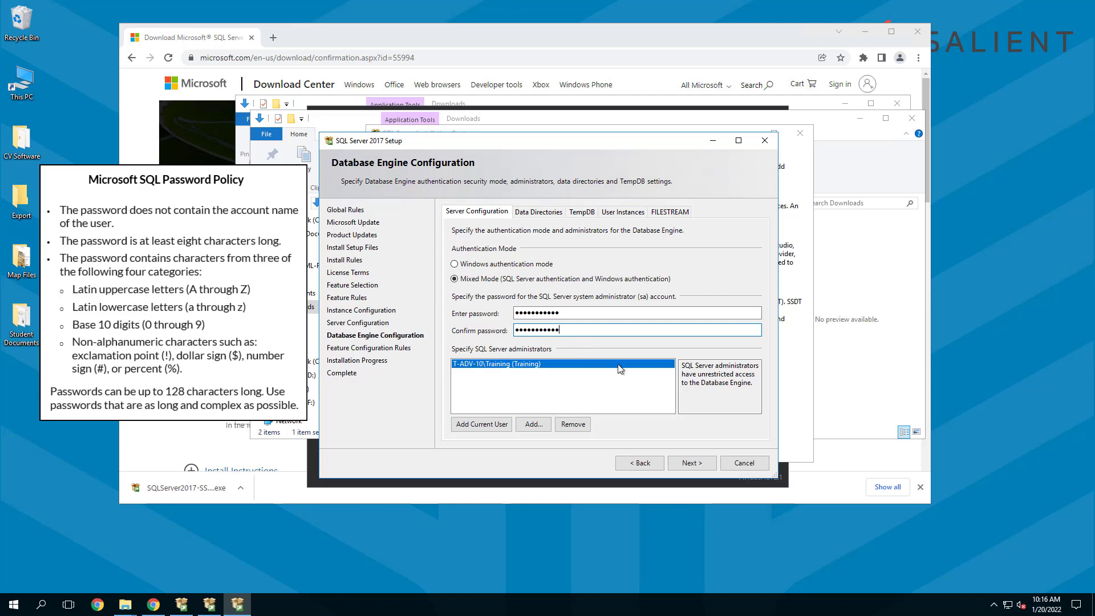
# - Install SQL Server, then close the wizard once all five features show Succeeded
pyautogui.click(688, 463)
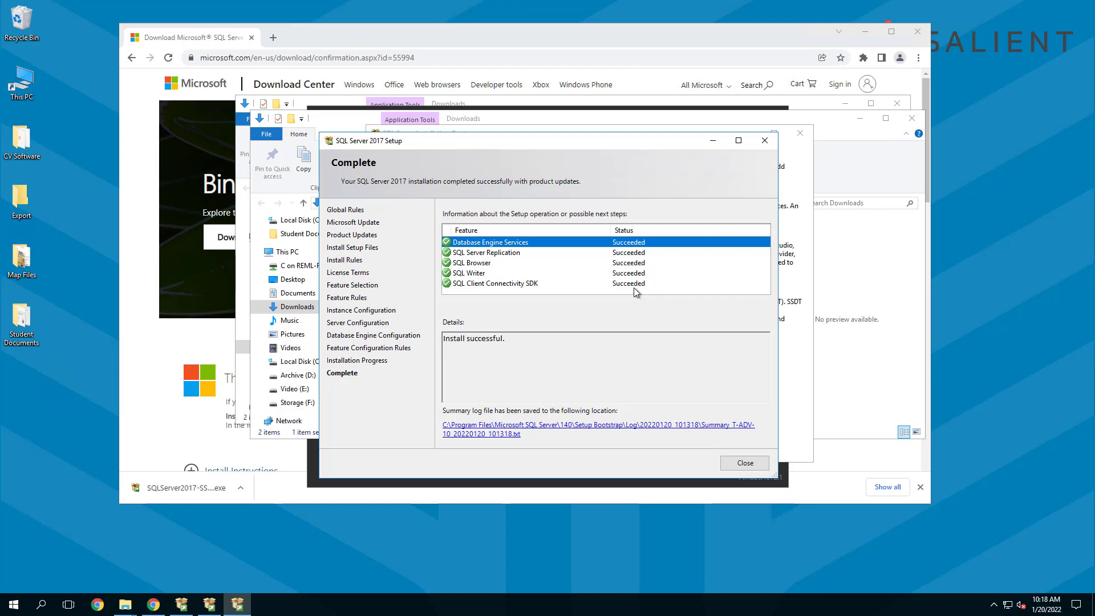
pyautogui.click(745, 463)
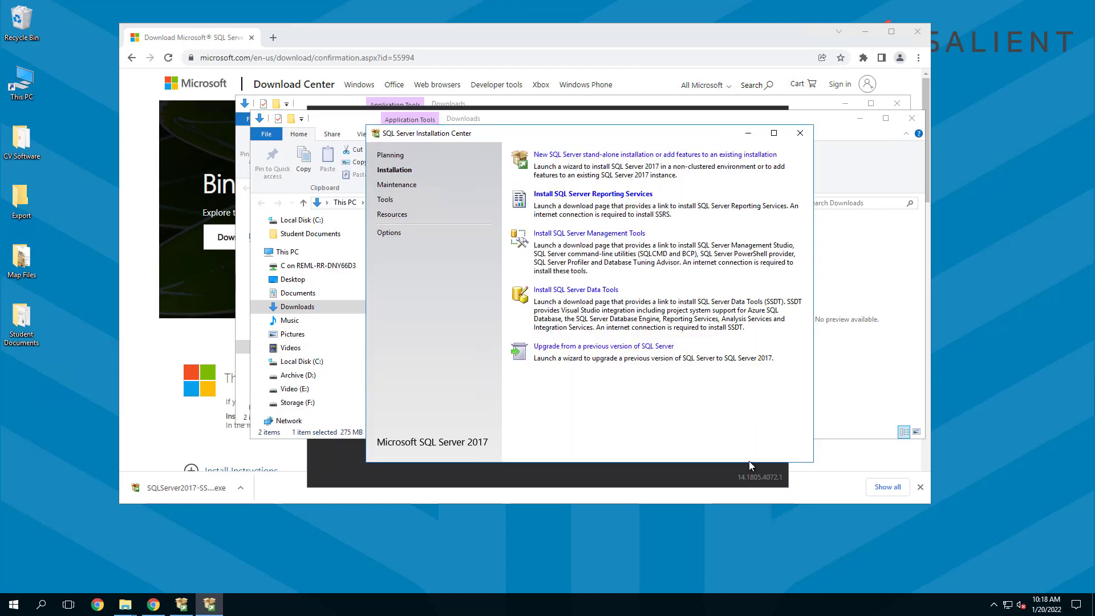
# - Close the Installation Center, exit the Express installer, and close the Downloads folder and browser
pyautogui.click(800, 134)
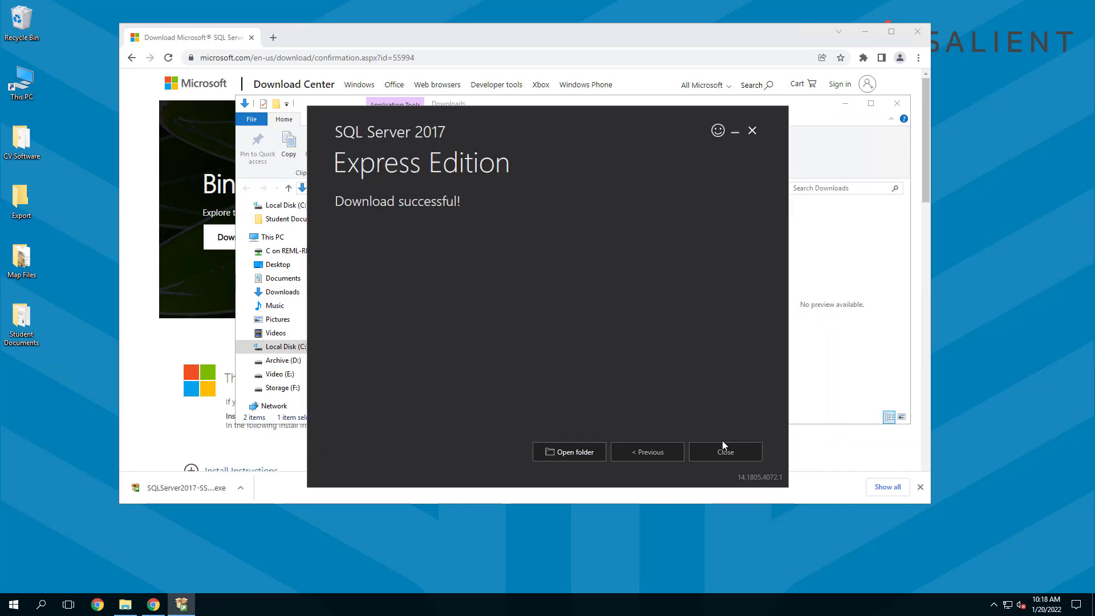
pyautogui.click(722, 447)
pyautogui.click(549, 324)
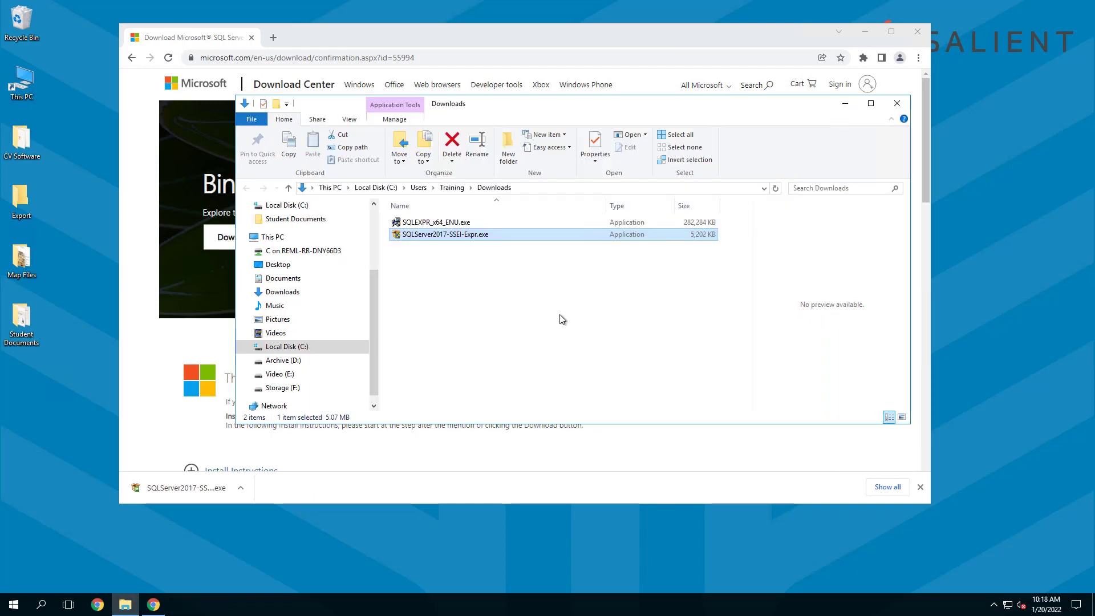
pyautogui.click(897, 103)
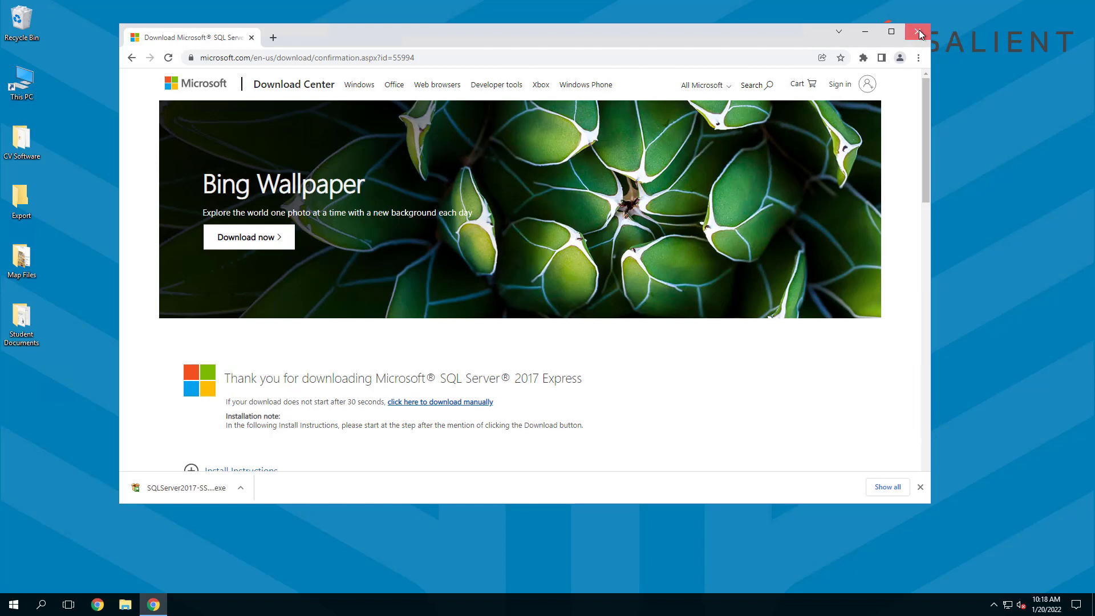
pyautogui.click(918, 31)
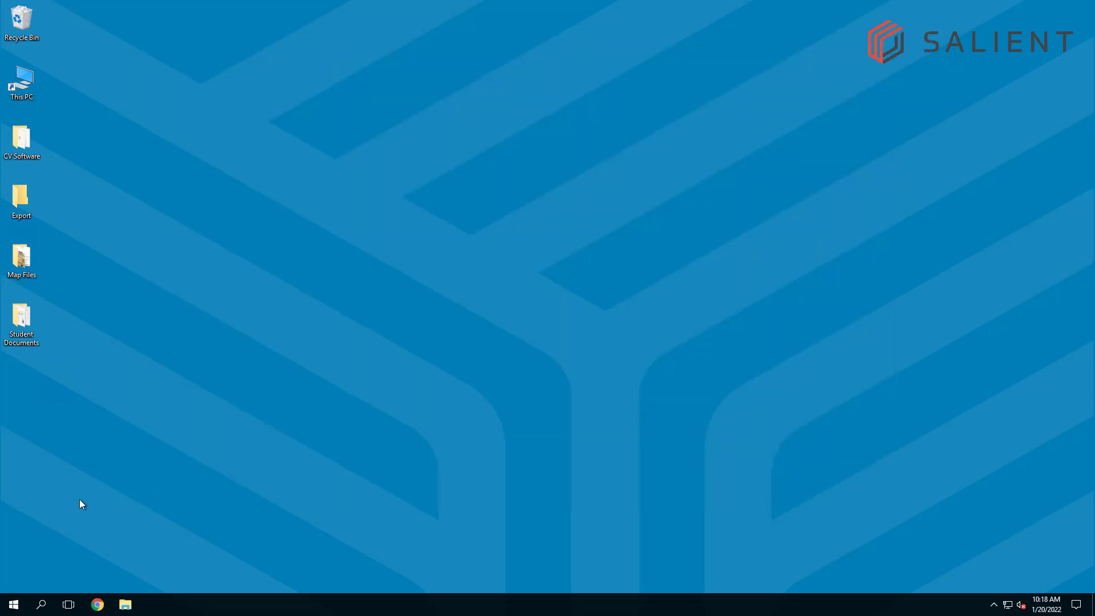
# - Launch SQL Server 2017 Configuration Manager from the Microsoft SQL Server 2017 Start menu group
pyautogui.click(12, 606)
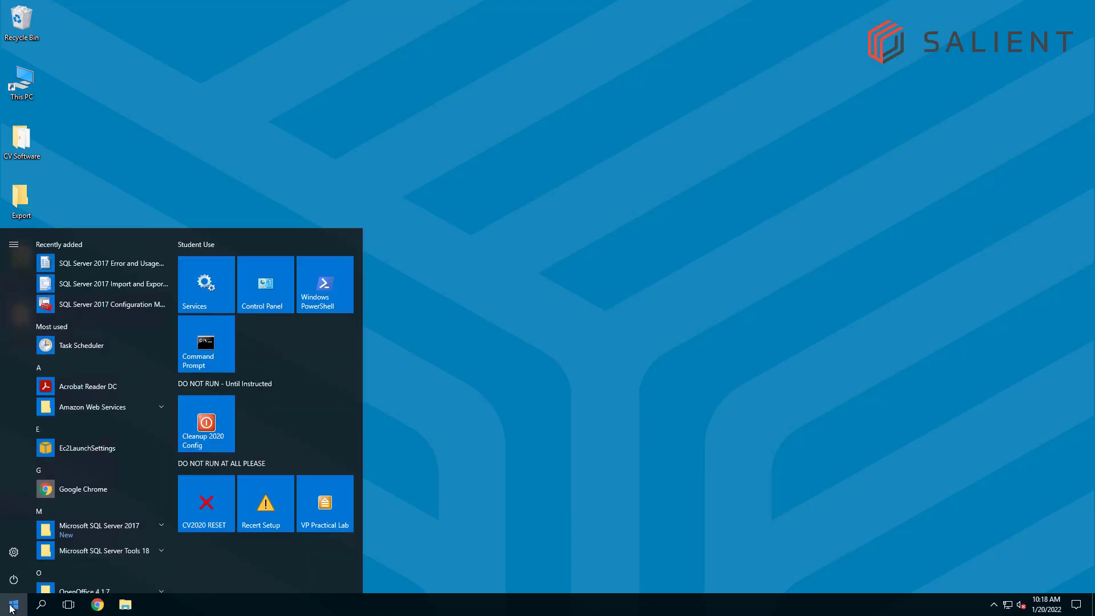
pyautogui.scroll(-1, 125, 347)
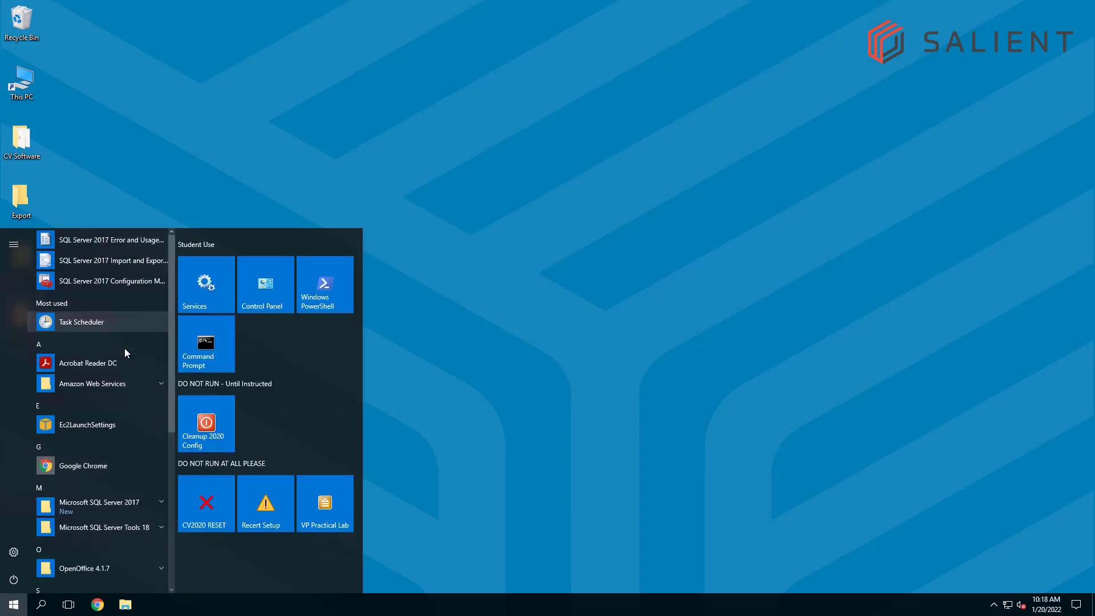
pyautogui.scroll(-4, 124, 348)
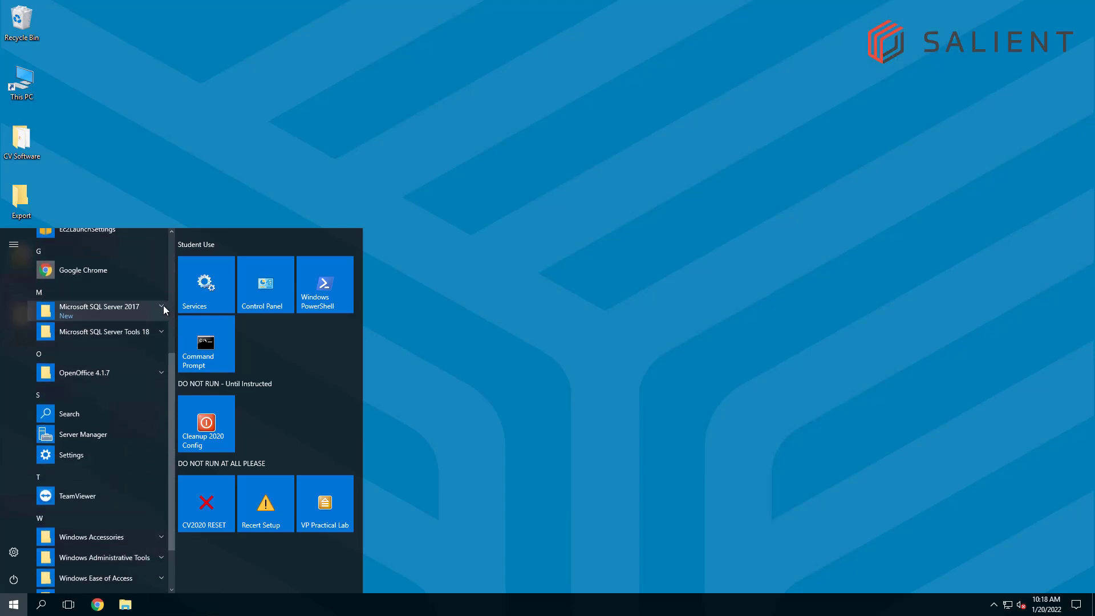
pyautogui.click(161, 308)
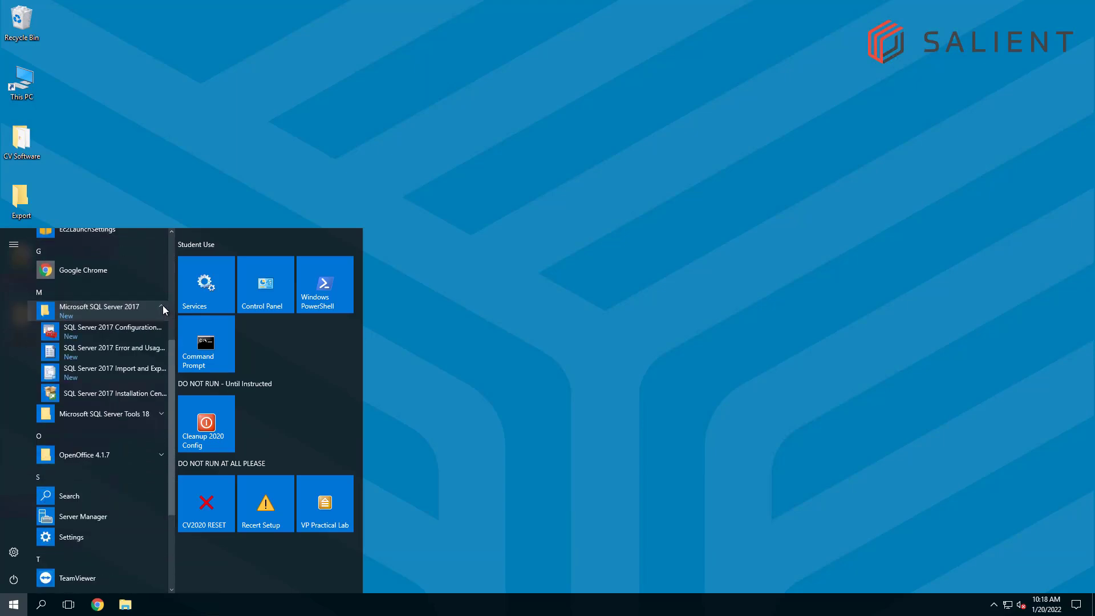
pyautogui.click(129, 331)
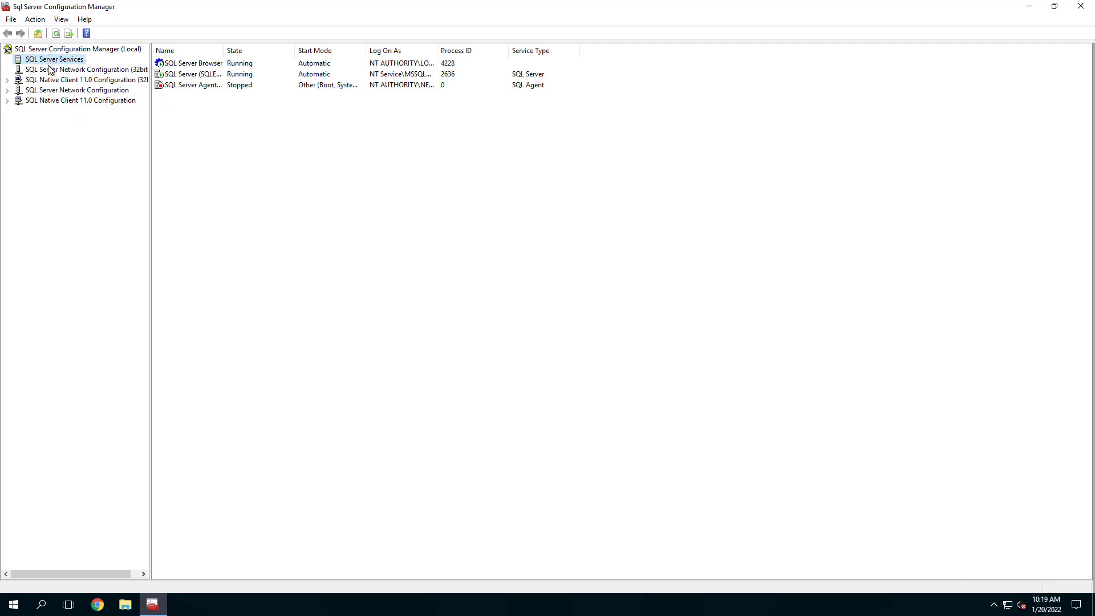
# - Enable the Named Pipes protocol for SQLEXPRESS and acknowledge the restart warning
pyautogui.click(34, 94)
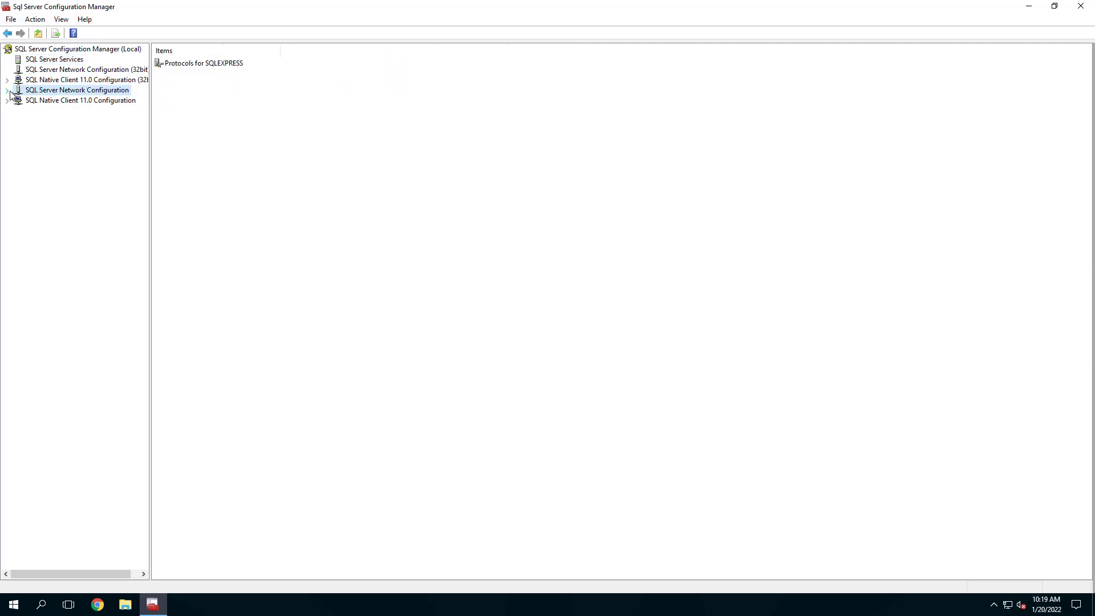
pyautogui.click(8, 90)
pyautogui.click(64, 102)
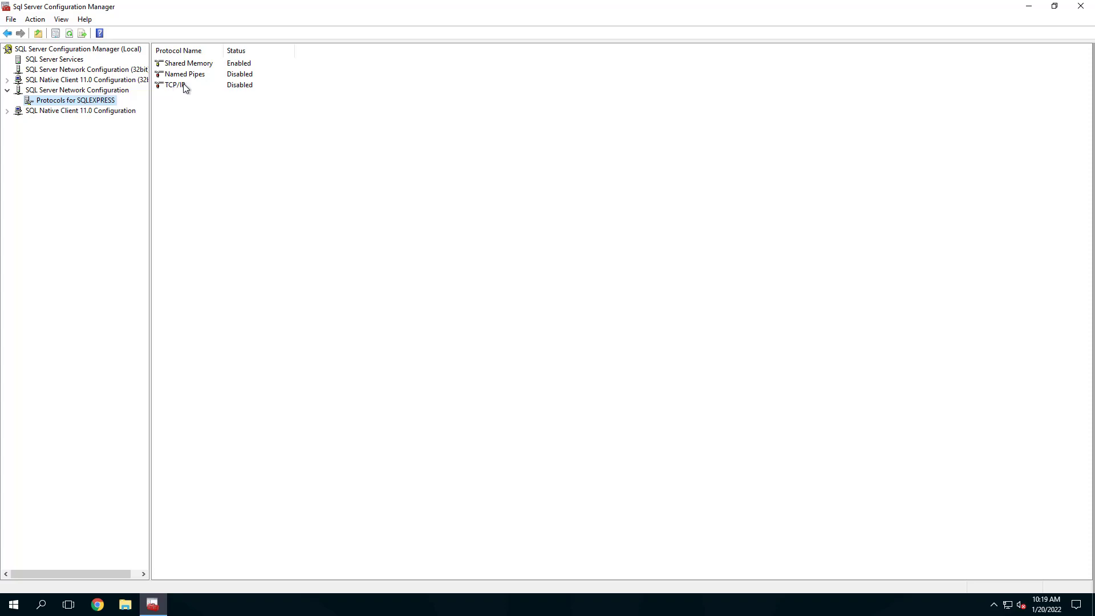
pyautogui.click(251, 77)
pyautogui.rightClick(252, 77)
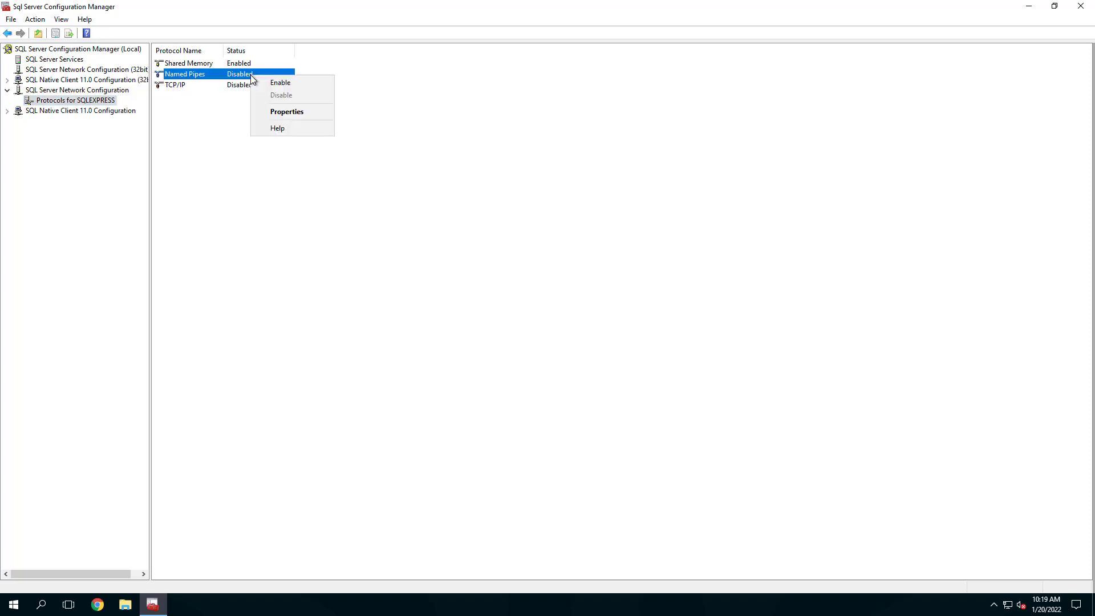
pyautogui.click(285, 87)
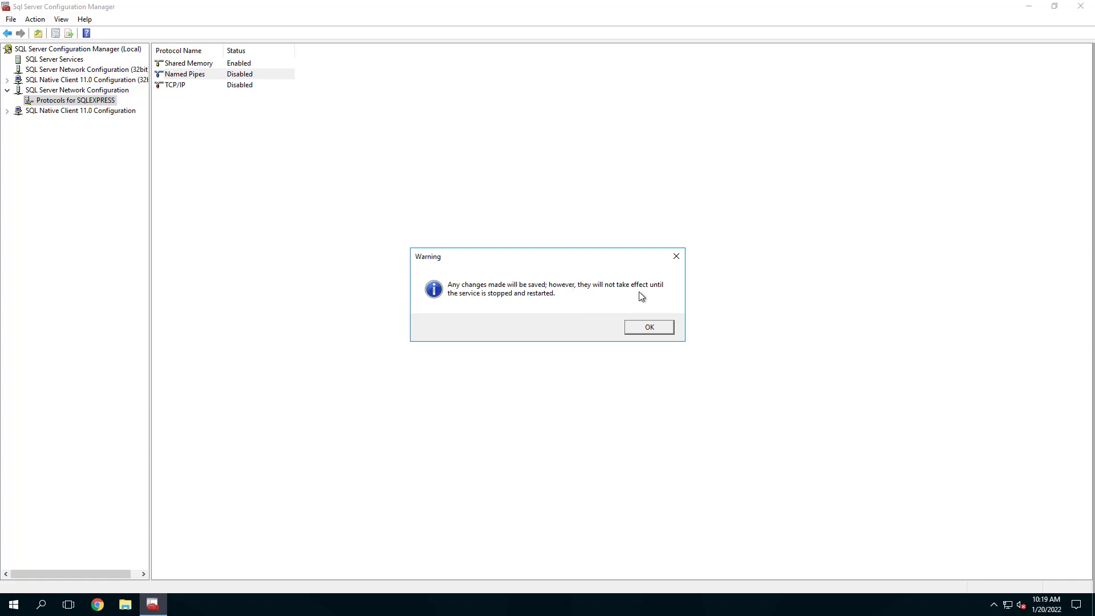
pyautogui.click(649, 325)
pyautogui.click(650, 327)
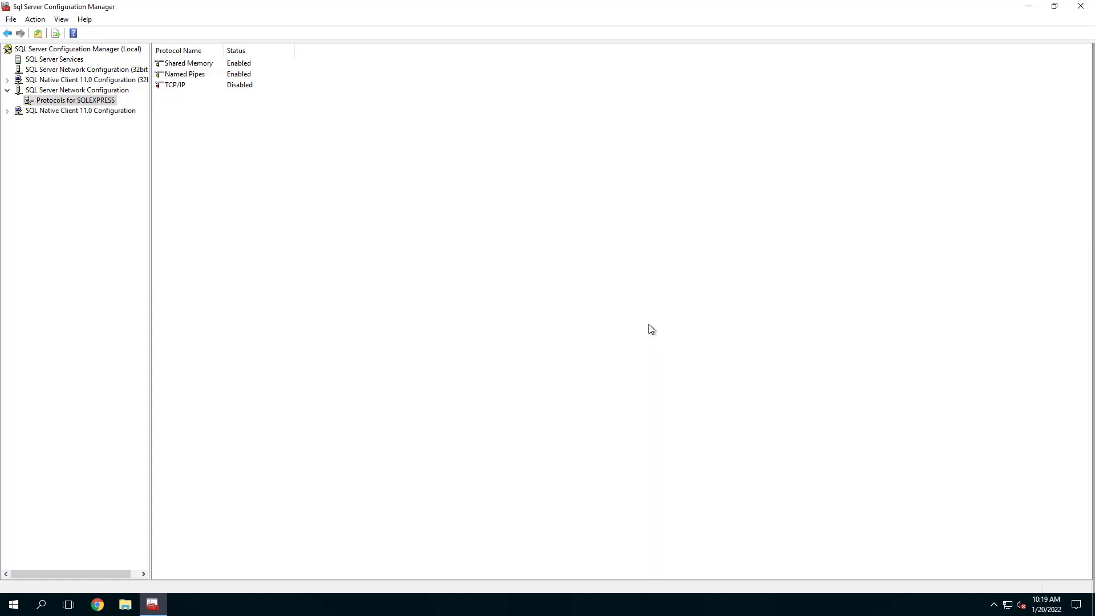
# - Enable the TCP/IP protocol for SQLEXPRESS, acknowledge the warning, and close Configuration Manager
pyautogui.rightClick(234, 87)
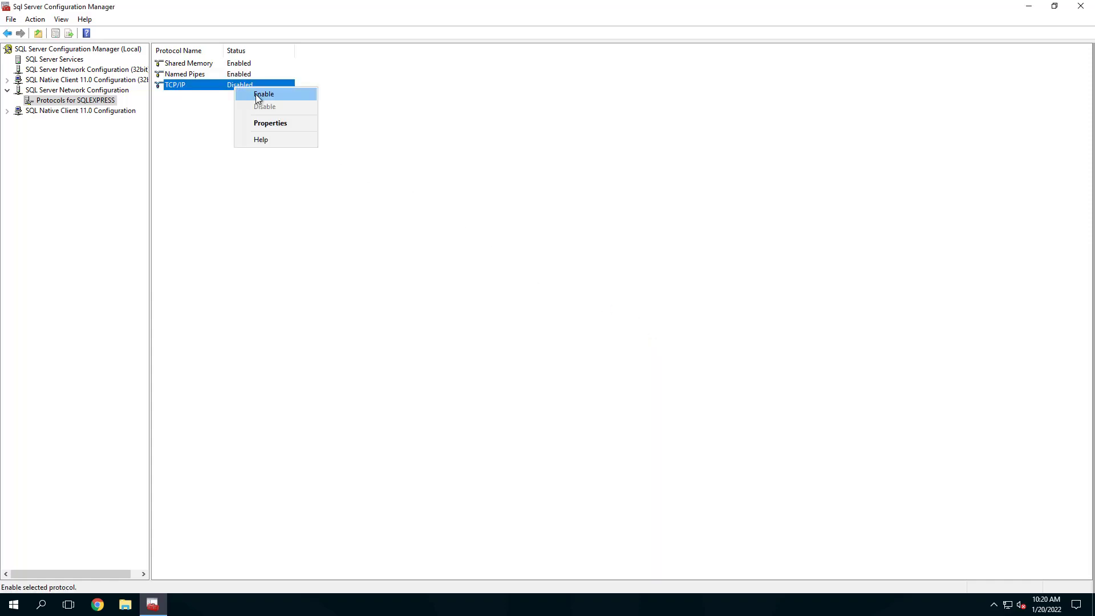
pyautogui.click(256, 94)
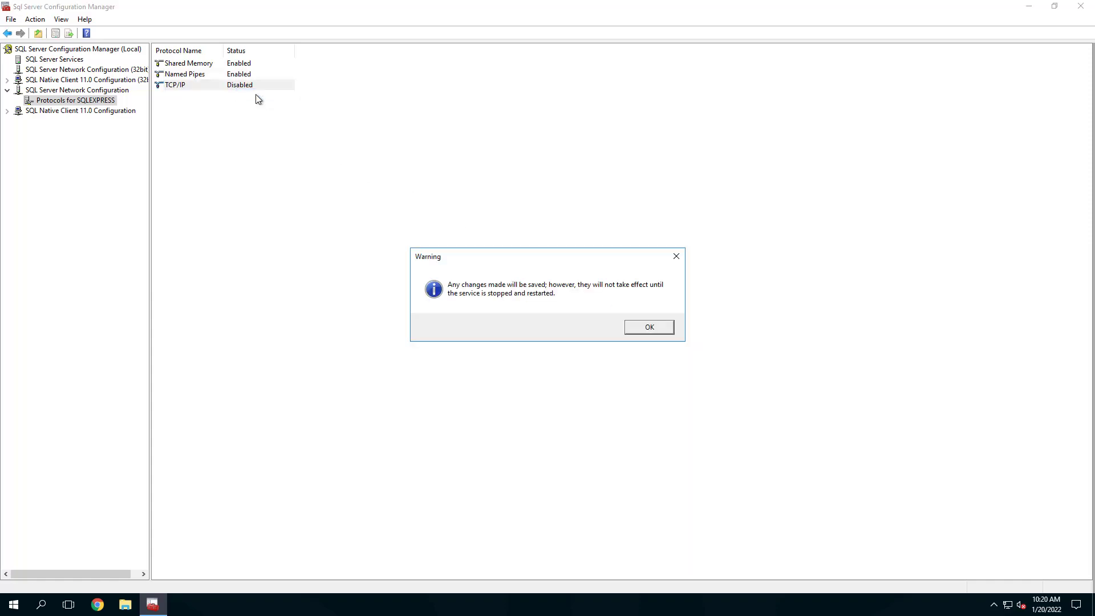
pyautogui.click(648, 328)
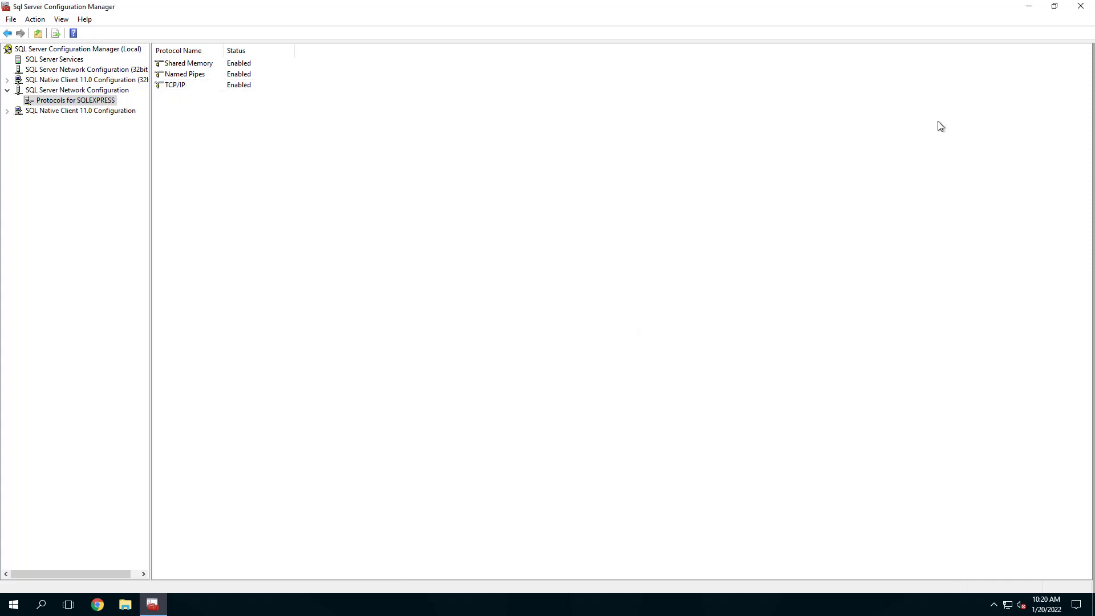
pyautogui.click(1089, 7)
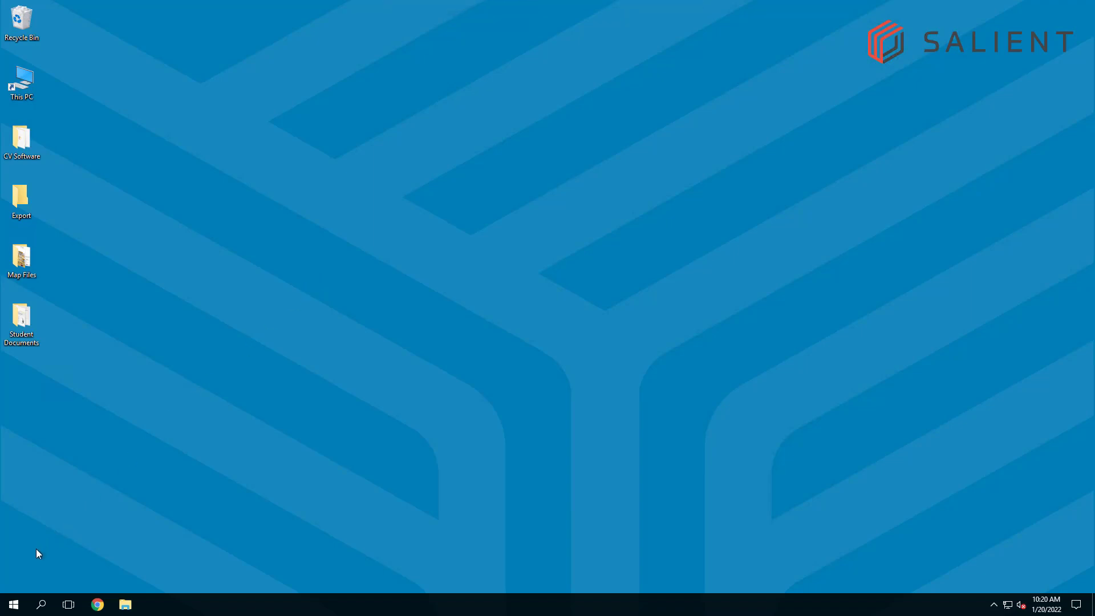
# - Open the Services console by searching 'servi', enlarge it, and scroll to the SQL services
pyautogui.click(14, 604)
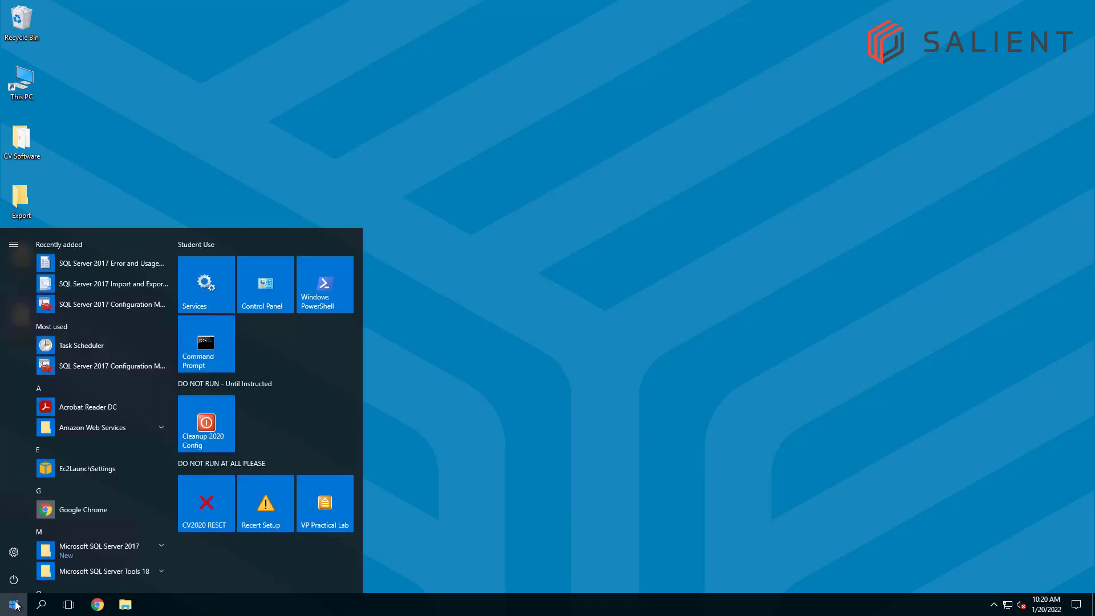
pyautogui.write('servi')
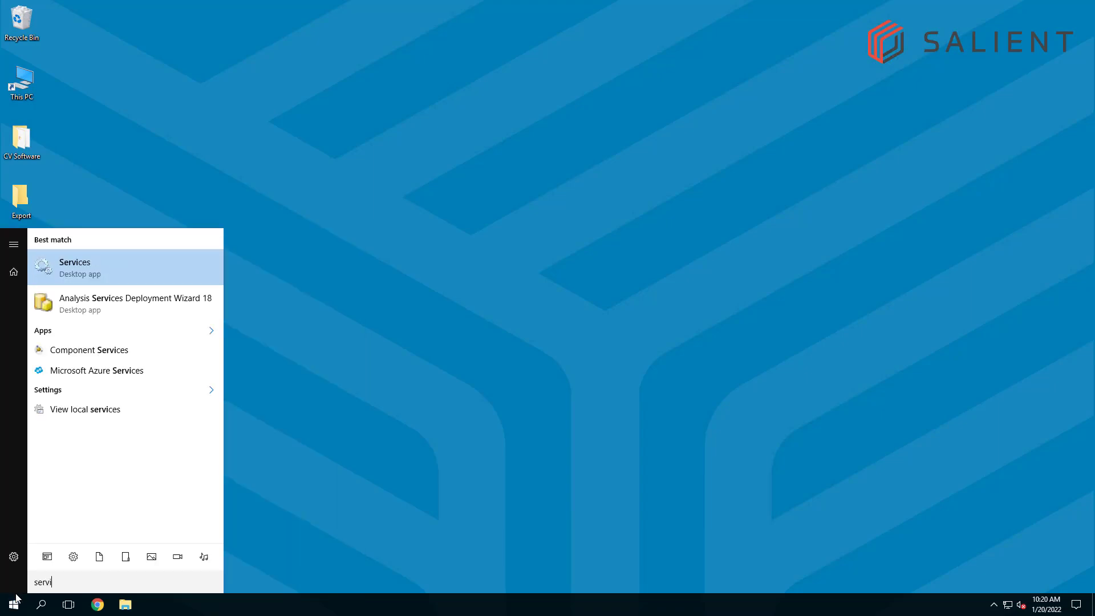
pyautogui.click(80, 275)
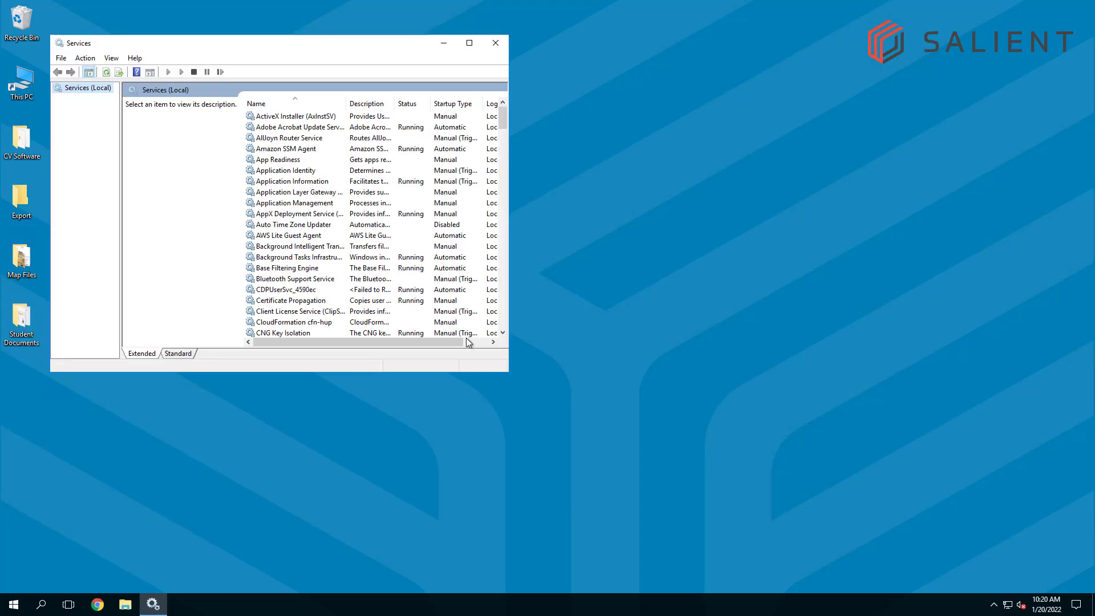
pyautogui.moveTo(512, 376); pyautogui.dragTo(665, 431)
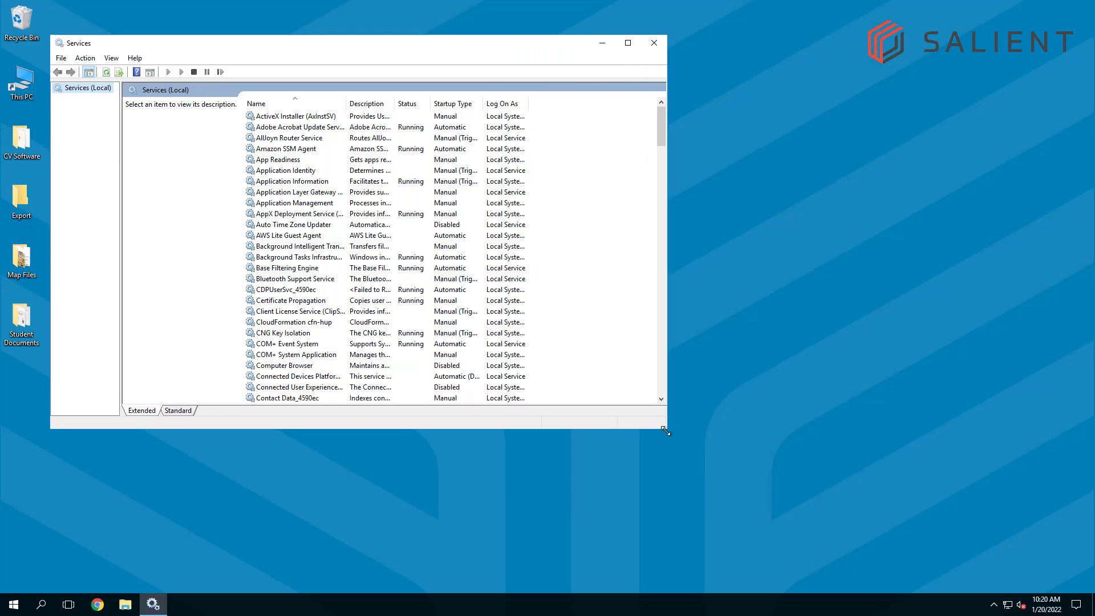
pyautogui.scroll(-6, 365, 295)
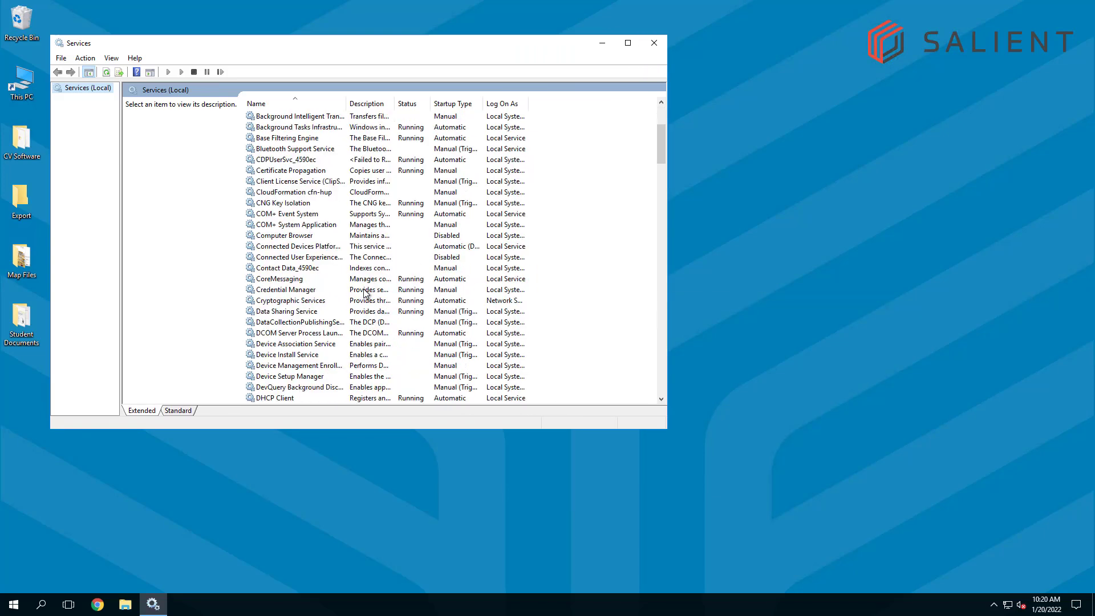
pyautogui.scroll(-15, 365, 293)
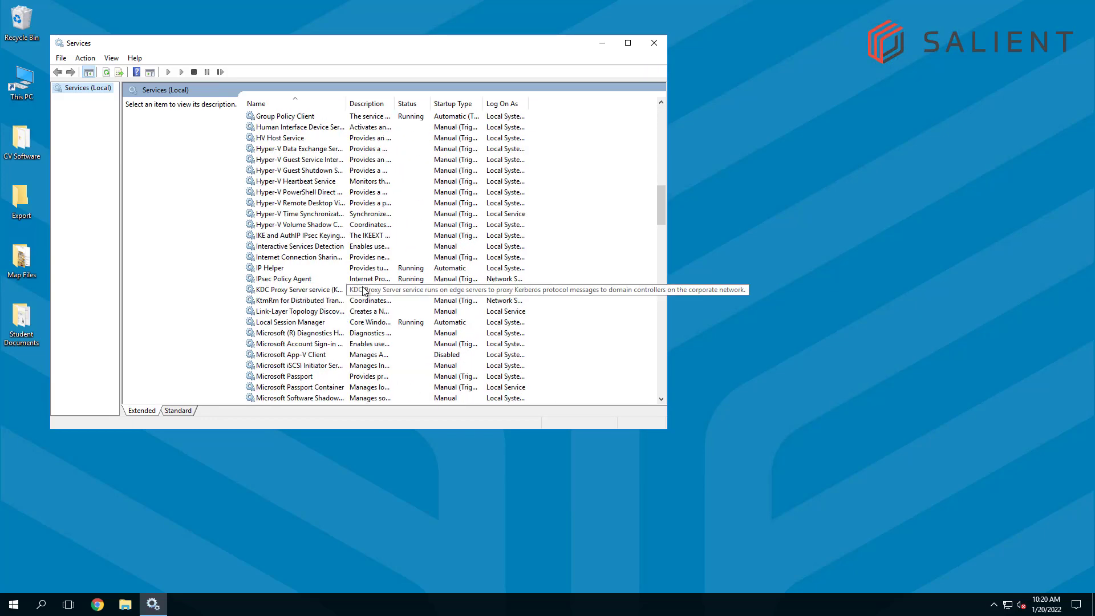
pyautogui.scroll(-17, 330, 306)
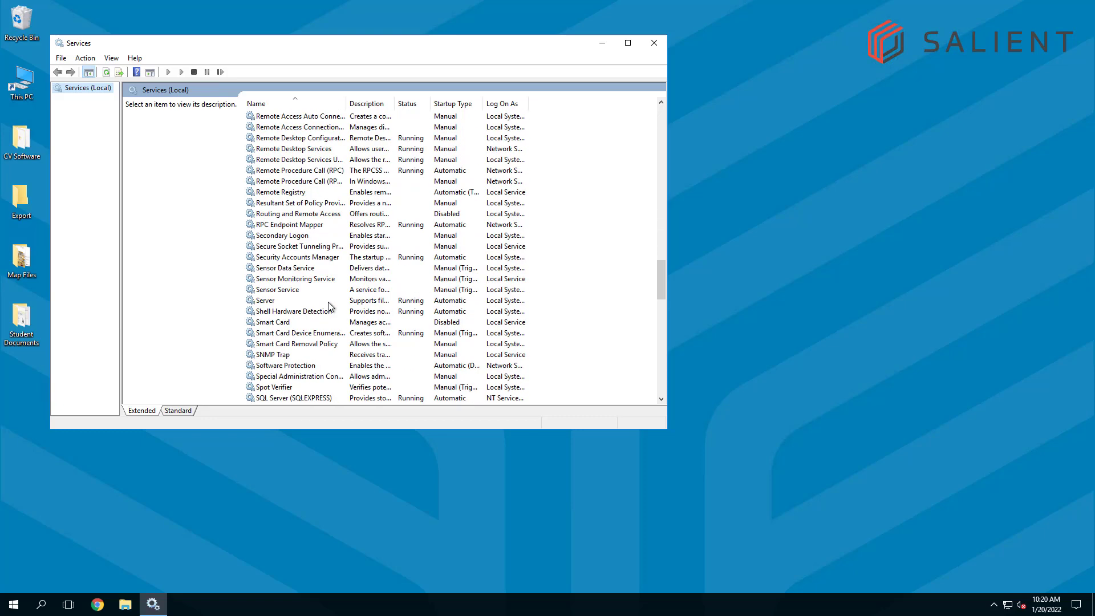
pyautogui.scroll(-1, 329, 306)
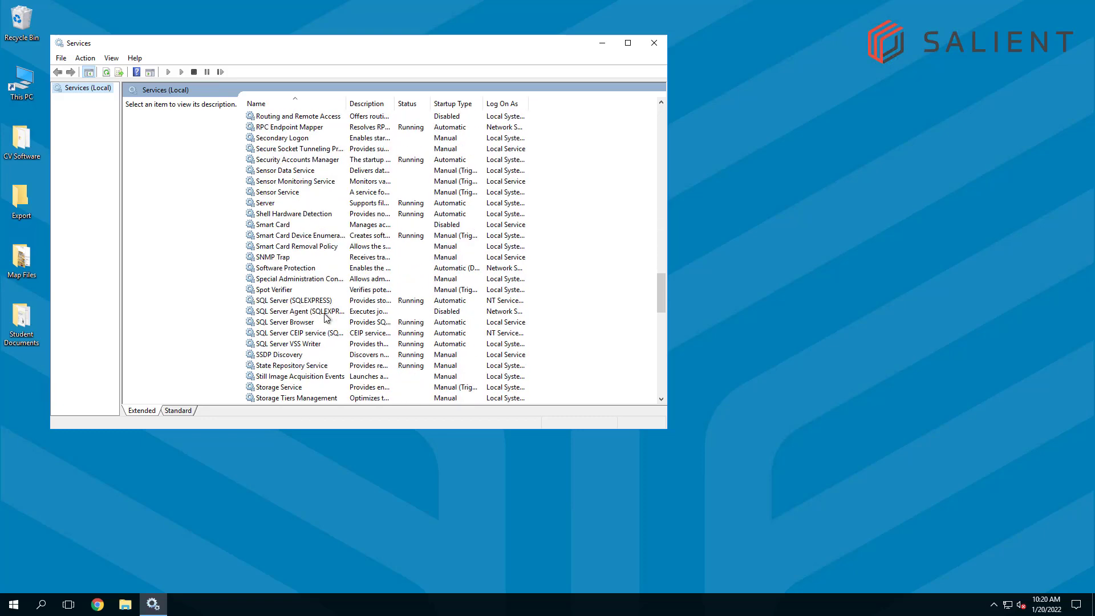
# - Stop the SQL Server (SQLEXPRESS) and SQL Server Browser services
pyautogui.click(280, 301)
pyautogui.click(286, 322)
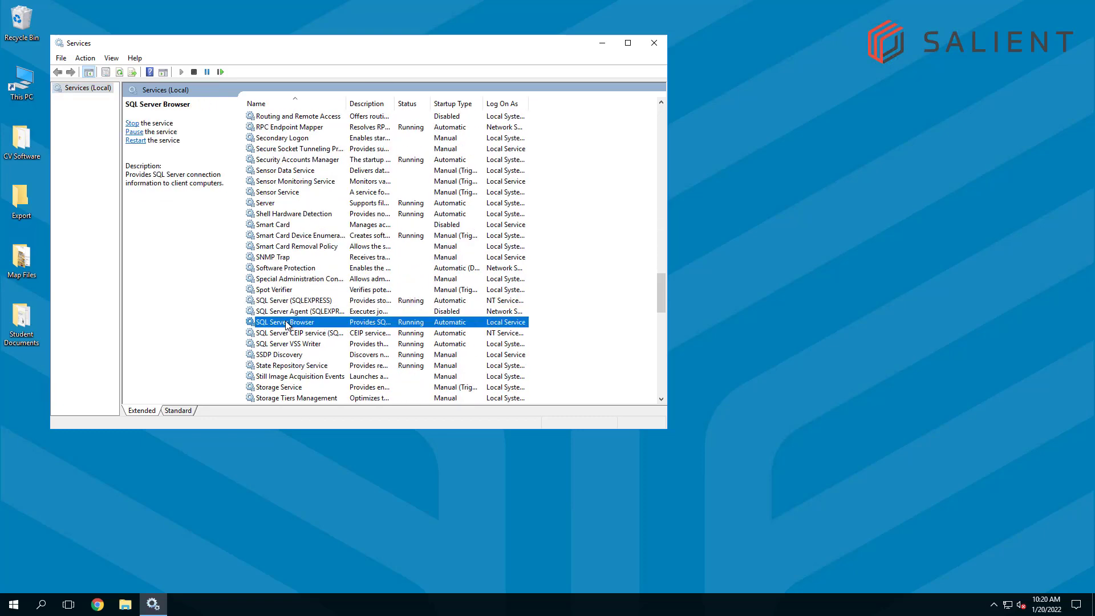
pyautogui.click(287, 301)
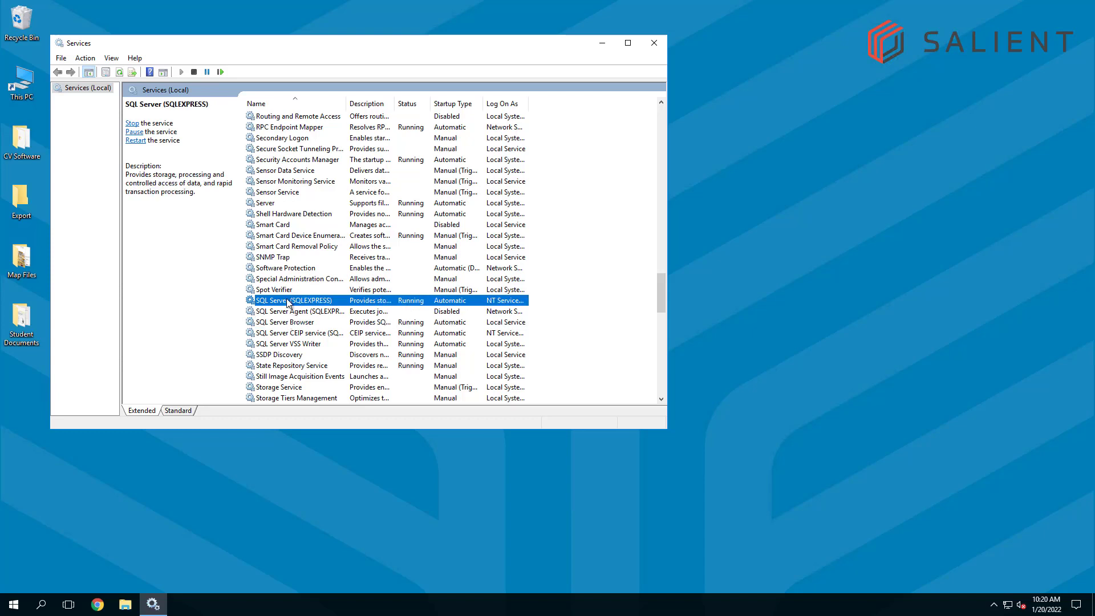
pyautogui.rightClick(344, 303)
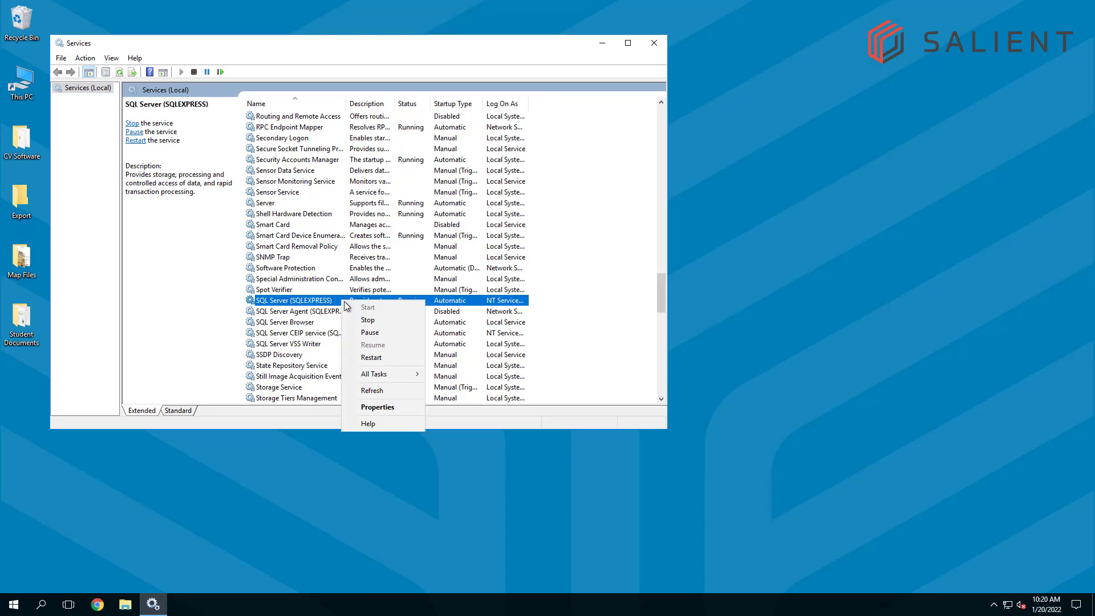
pyautogui.click(366, 321)
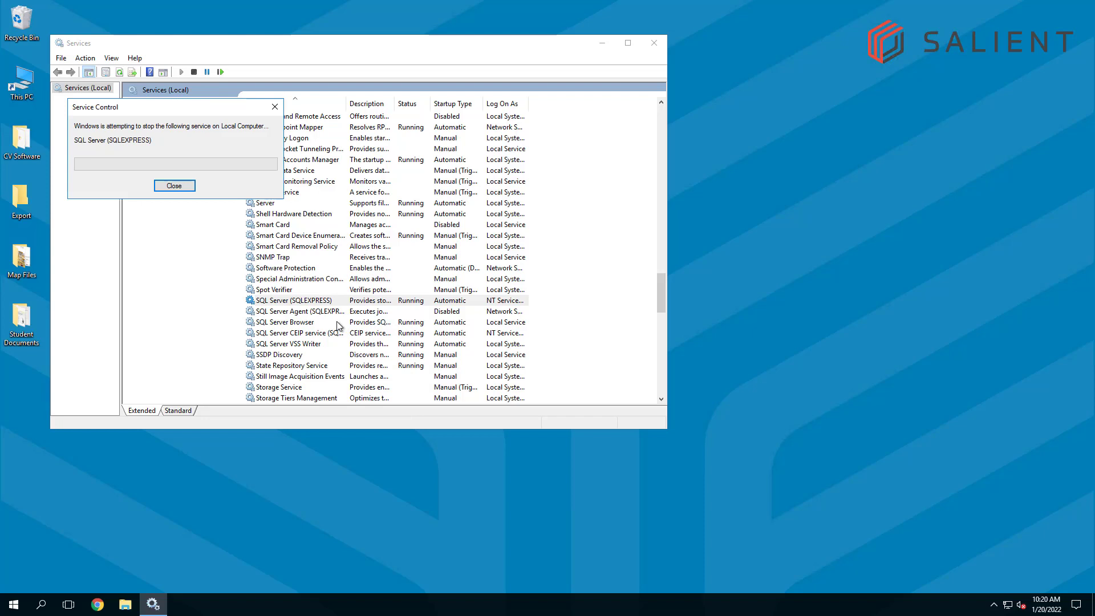
pyautogui.rightClick(307, 328)
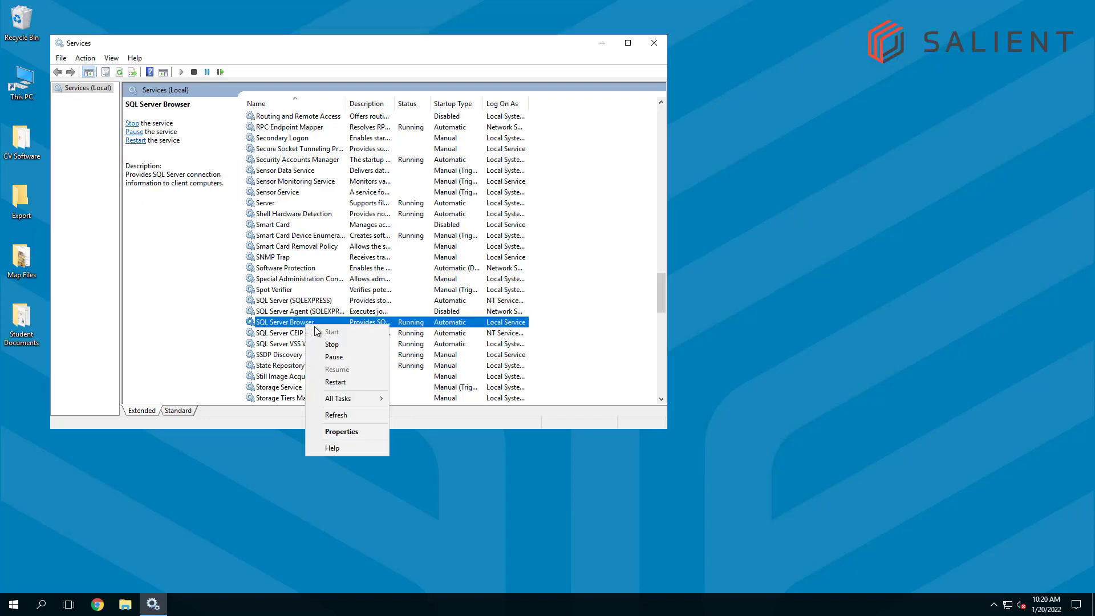
pyautogui.click(335, 346)
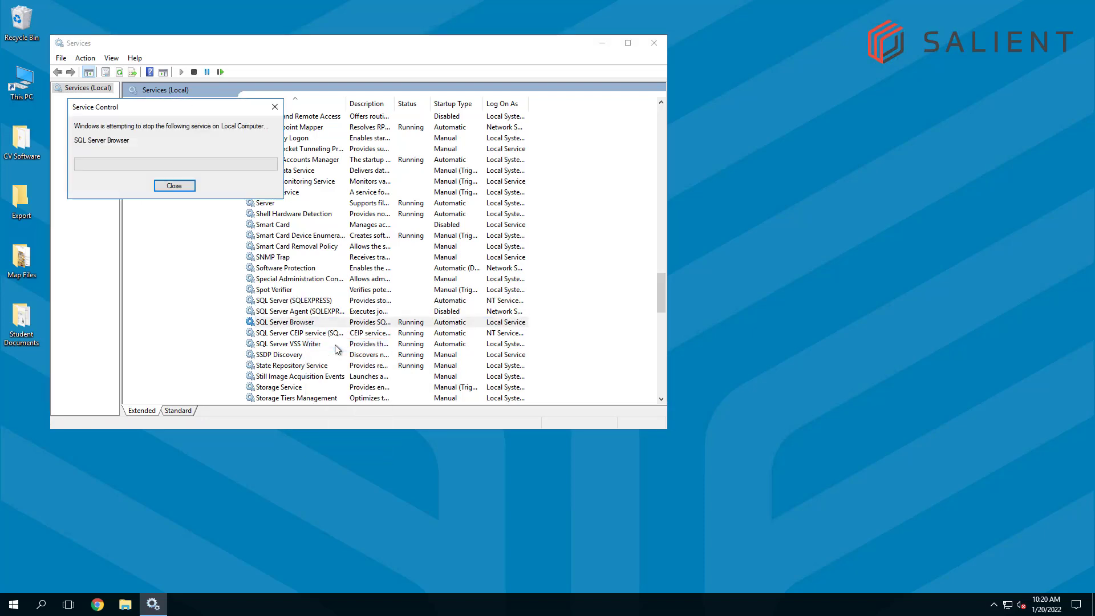
# - Start SQL Server (SQLEXPRESS) and SQL Server Browser again, then close Services
pyautogui.rightClick(328, 301)
pyautogui.click(342, 306)
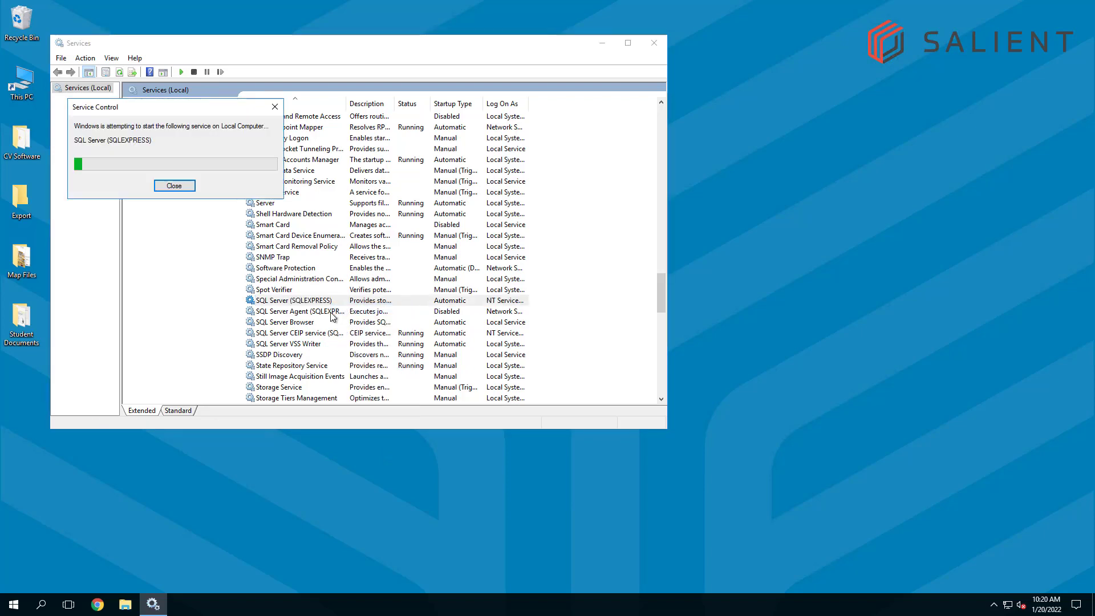
pyautogui.click(313, 322)
pyautogui.rightClick(308, 323)
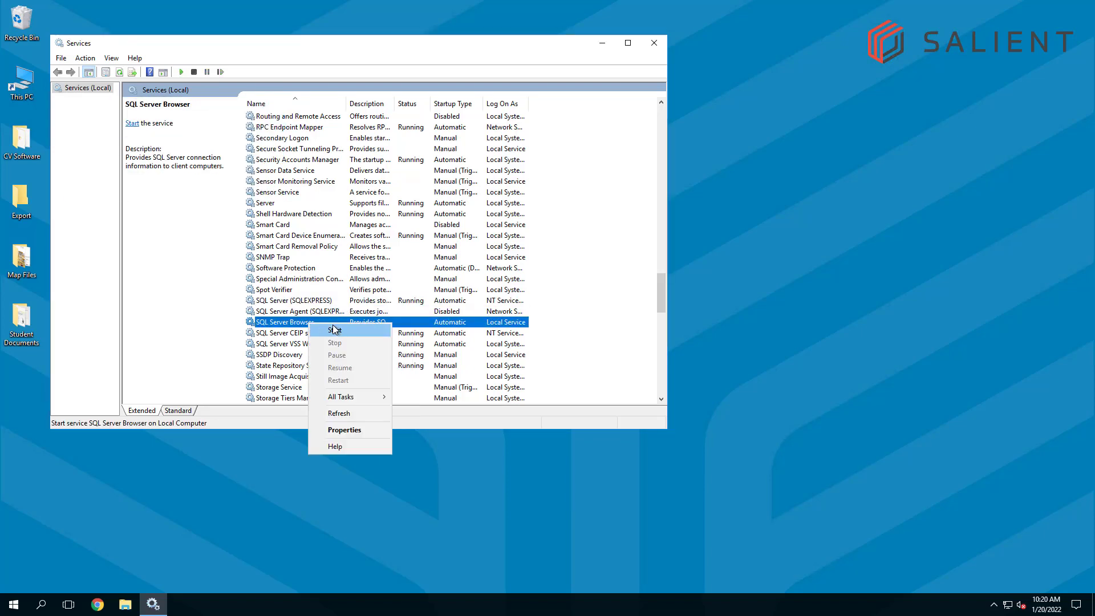
pyautogui.click(335, 330)
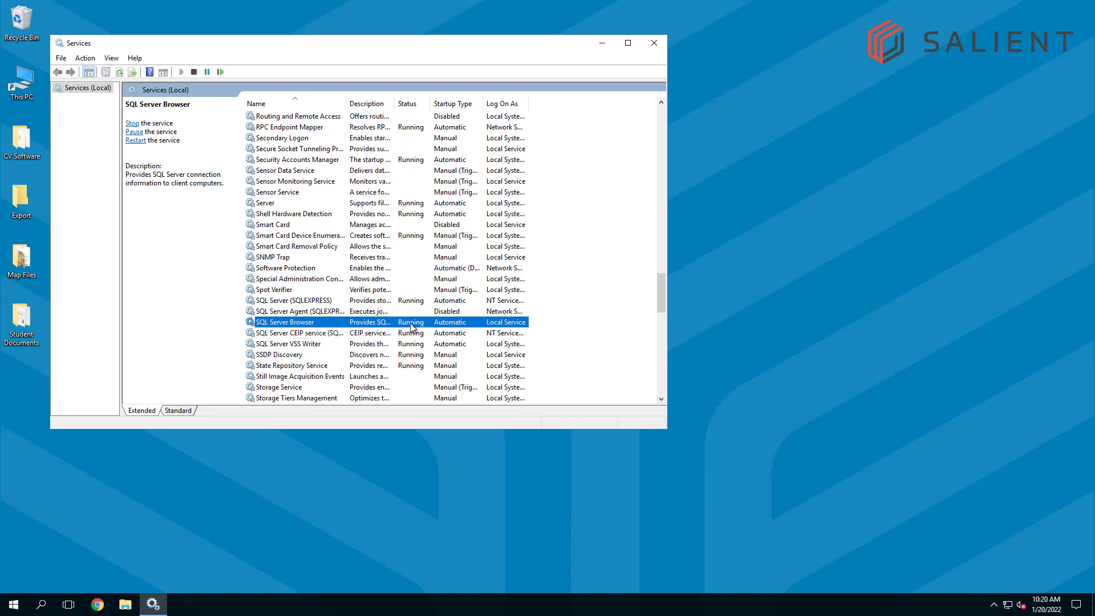
pyautogui.click(654, 43)
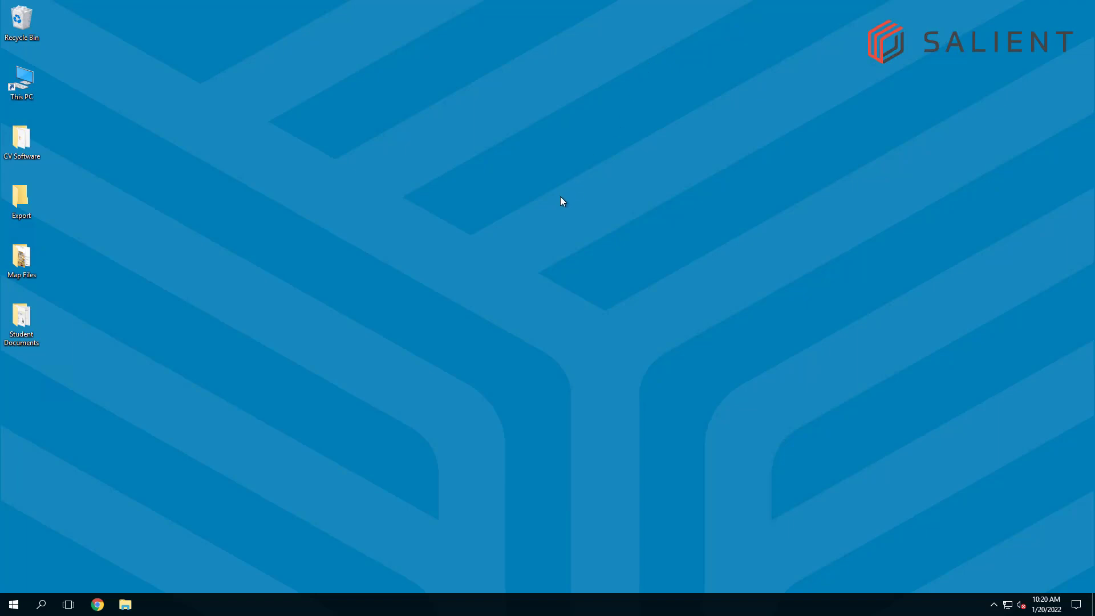